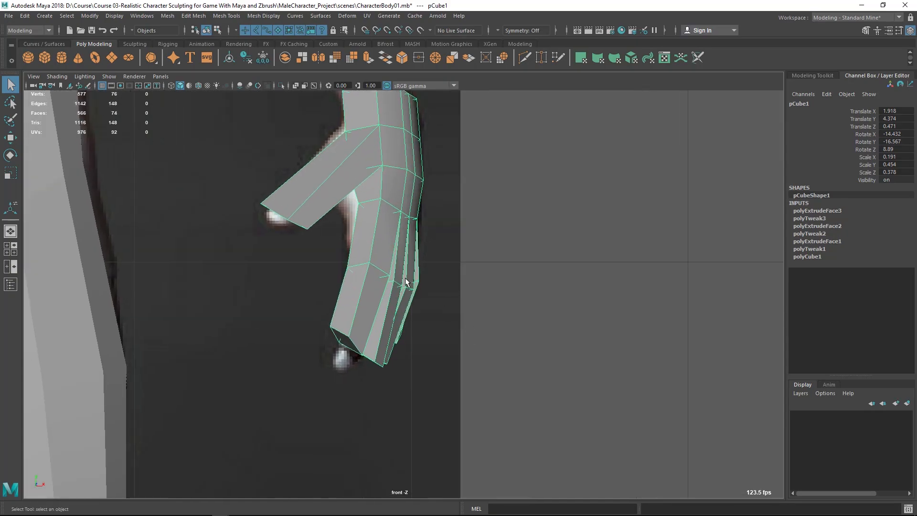
- Move the edge loop at the index finger's middle joint sideways toward the thumb side of the hand
key(space)
key(space)
key(f)
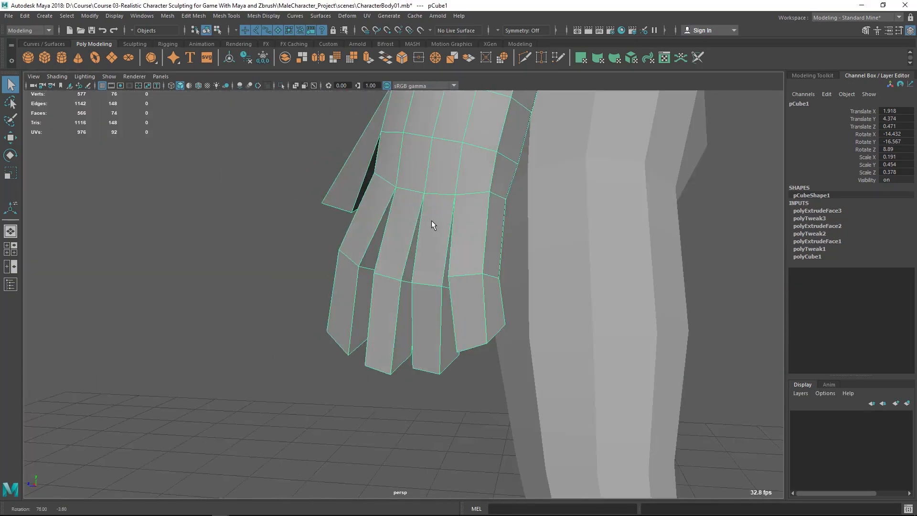
alt+drag(474, 279, 318, 311)
click(346, 310)
key(w)
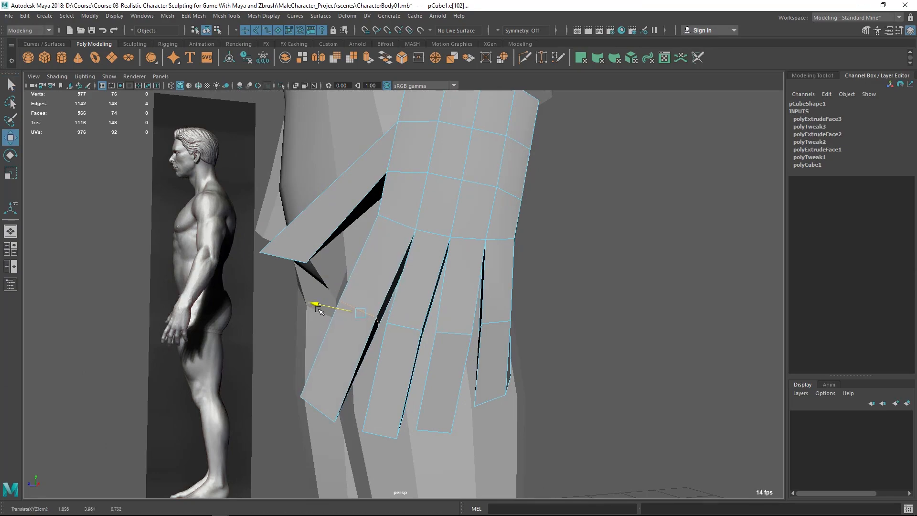
key(q)
- Scale the index finger's end face and reposition it to refine the fingertip
alt+drag(400, 350, 340, 332)
right_drag(348, 319, 348, 258)
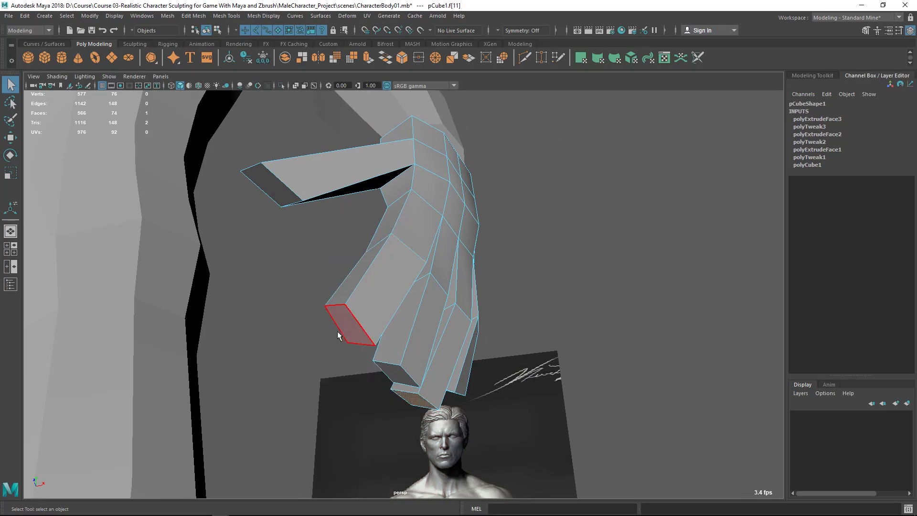
click(347, 328)
key(r)
drag(350, 327, 368, 366)
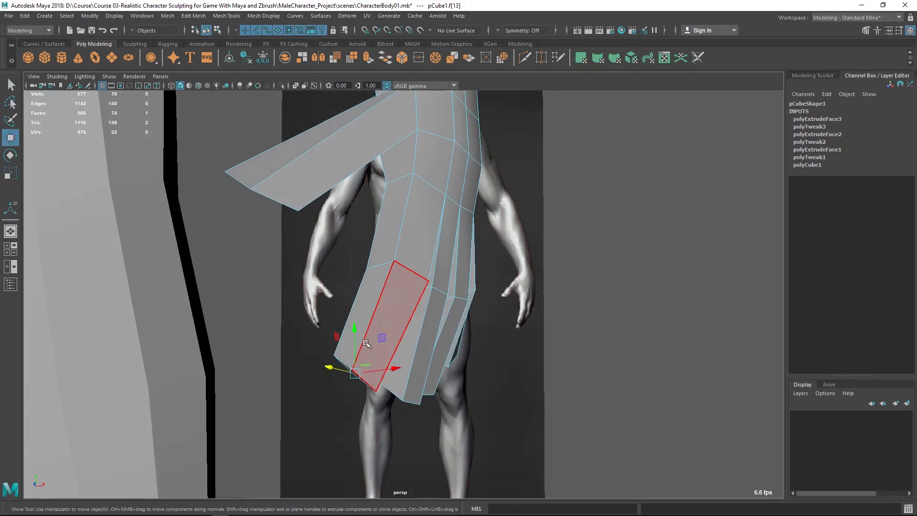
key(w)
drag(392, 280, 476, 255)
alt+drag(383, 340, 388, 261)
- Adjust the position of the other fingers' end faces, including the little finger's tip
key(w)
alt+drag(397, 356, 372, 354)
alt+drag(387, 362, 398, 327)
click(411, 375)
mouse_move(425, 369)
alt+mouse_down()
mouse_move(345, 361)
mouse_move(370, 357)
mouse_move(405, 380)
mouse_move(387, 375)
mouse_move(448, 344)
mouse_move(413, 321)
mouse_move(387, 317)
mouse_move(429, 380)
mouse_move(397, 281)
alt+mouse_up()
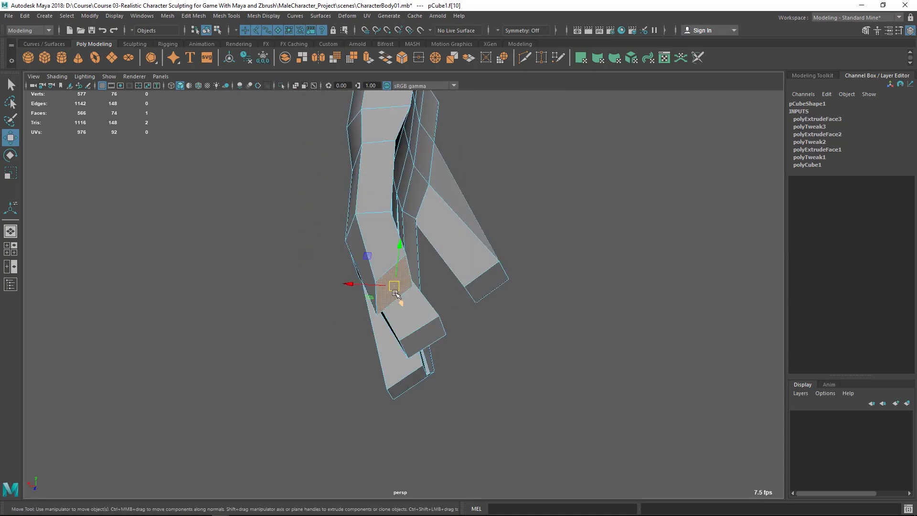
mouse_move(482, 298)
alt+mouse_down()
mouse_move(515, 311)
mouse_move(589, 311)
mouse_move(411, 322)
mouse_move(364, 311)
mouse_move(482, 325)
mouse_move(600, 320)
mouse_move(364, 331)
mouse_move(469, 330)
mouse_move(428, 342)
mouse_move(262, 346)
mouse_move(272, 339)
mouse_move(244, 314)
alt+mouse_up()
alt+drag(552, 342, 429, 309)
mouse_move(262, 357)
alt+mouse_down()
mouse_move(363, 334)
mouse_move(483, 360)
mouse_move(448, 352)
mouse_move(392, 307)
mouse_move(434, 311)
mouse_move(420, 328)
mouse_move(460, 303)
mouse_move(399, 329)
mouse_move(372, 284)
alt+mouse_up()
- Try to insert an edge loop with edge flow across the middle of the thumb
right_drag(395, 230, 415, 177)
click(370, 224)
shift+right_click(385, 208)
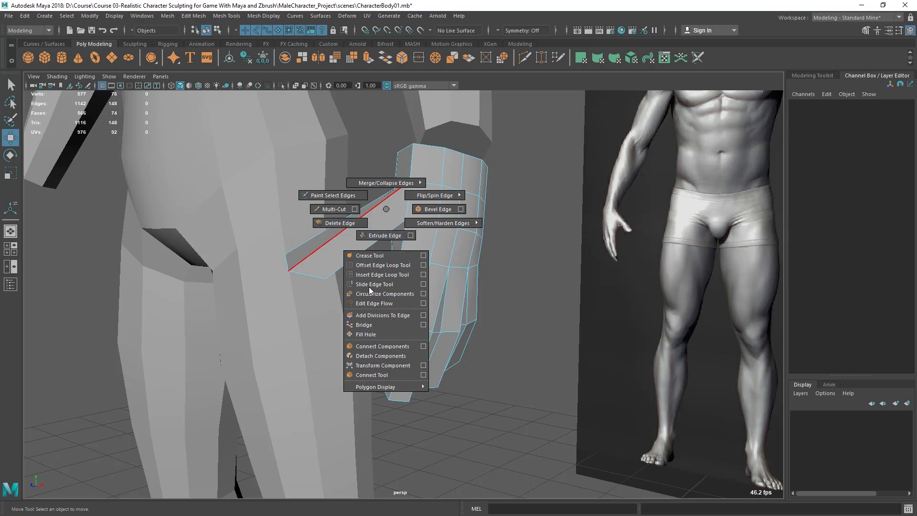
click(379, 275)
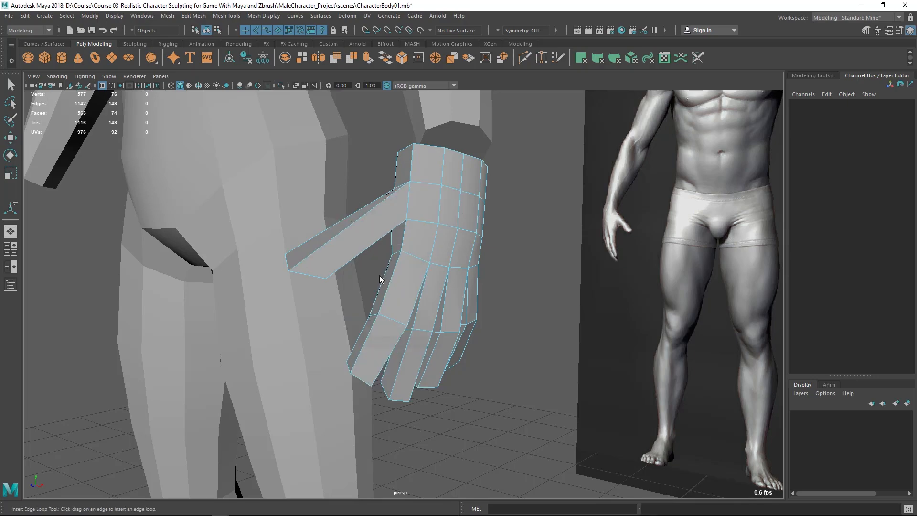
click(351, 231)
key(w)
alt+drag(375, 276, 413, 277)
alt+drag(440, 309, 463, 320)
key(ctrl+z)
- Turn off Insert with edge flow in the Insert Edge Loop tool's settings
click(263, 16)
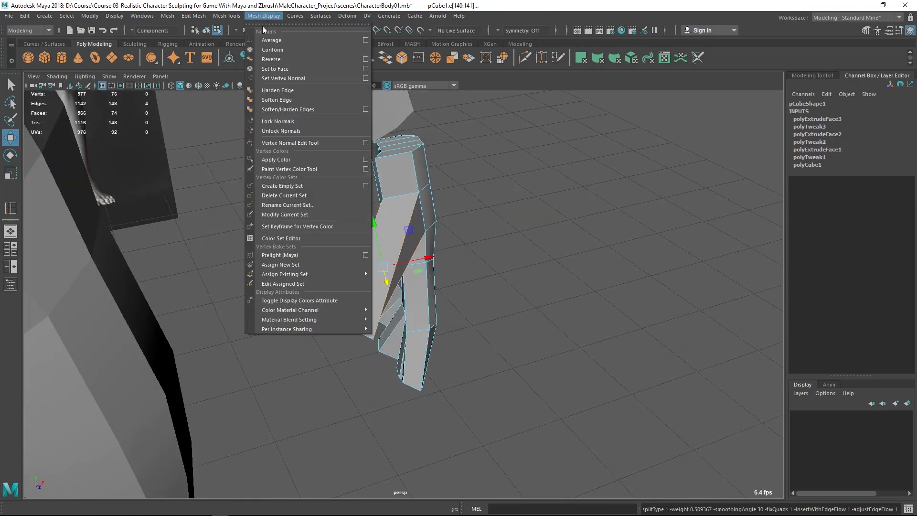
mouse_move(227, 16)
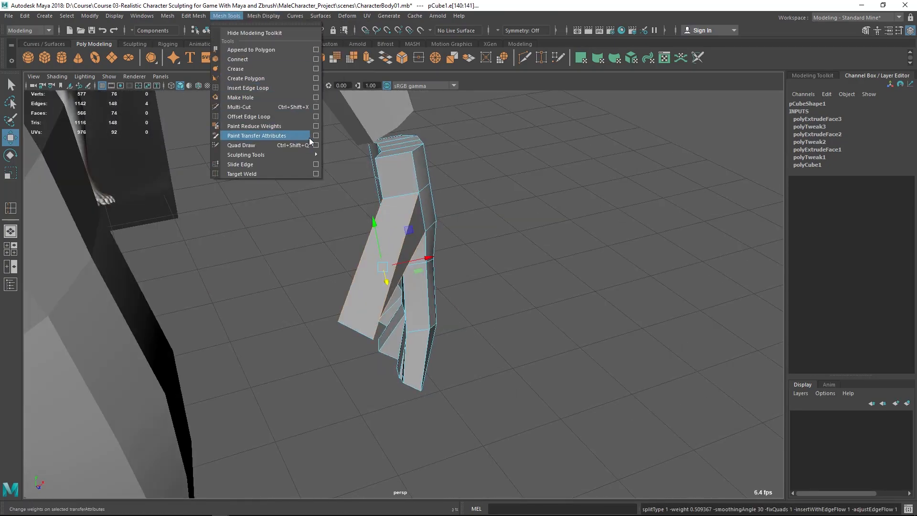
click(317, 89)
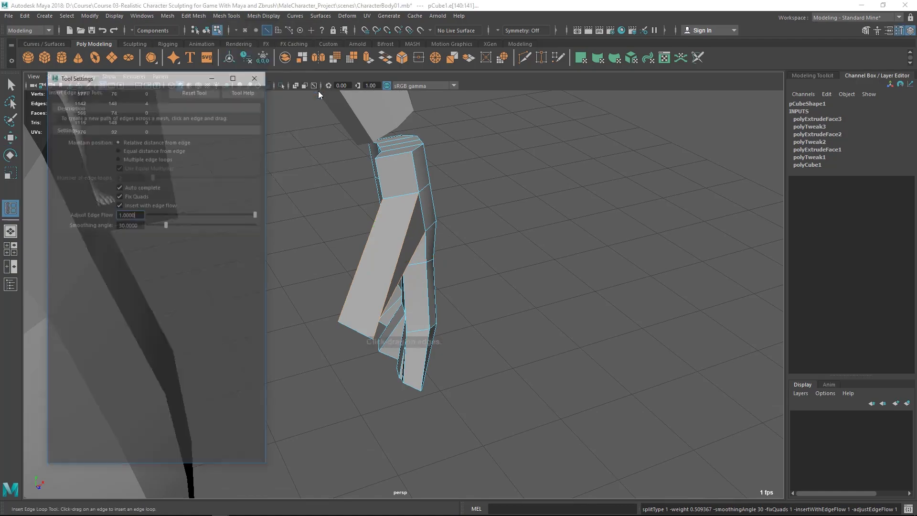
click(137, 204)
click(262, 77)
- Insert an edge loop across the thumb about halfway along its length
alt+drag(420, 206, 359, 261)
scroll(336, 229, up, 2)
click(337, 224)
key(q)
- Scale the thumb's four end vertices and move them to bend and shorten the thumb
right_drag(340, 207, 301, 208)
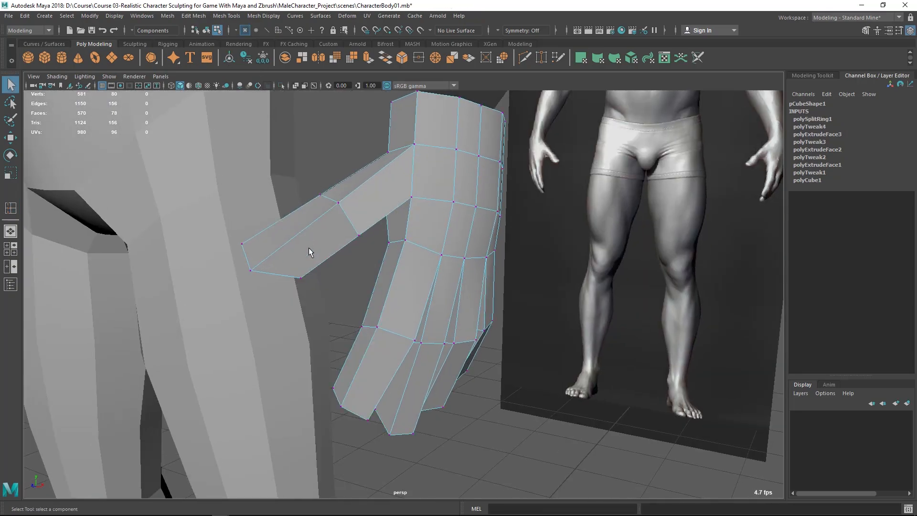
alt+drag(308, 246, 342, 248)
drag(335, 329, 334, 328)
drag(210, 235, 335, 318)
key(r)
drag(292, 272, 438, 296)
key(w)
drag(463, 223, 439, 232)
alt+drag(438, 234, 323, 280)
alt+right_drag(329, 282, 366, 293)
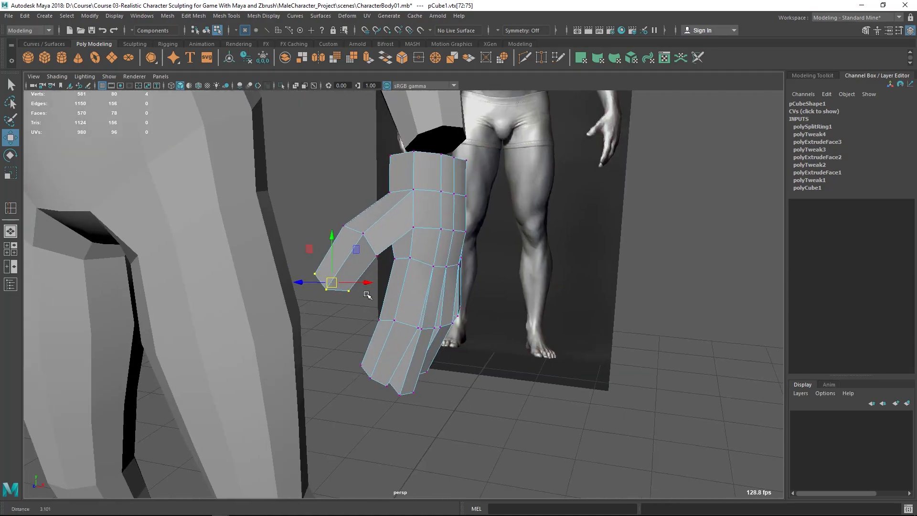
alt+drag(366, 293, 395, 288)
drag(339, 283, 336, 276)
- Match the thumb base and index knuckle vertices to the reference hand in the front view
alt+drag(425, 287, 466, 269)
key(space)
drag(369, 303, 365, 338)
scroll(409, 246, up, 1)
alt+middle_drag(409, 247, 419, 313)
key(4)
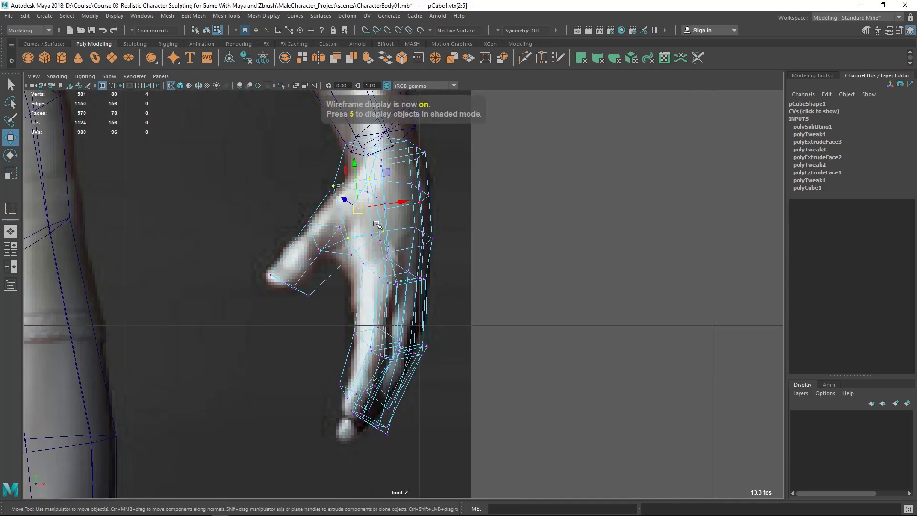
key(5)
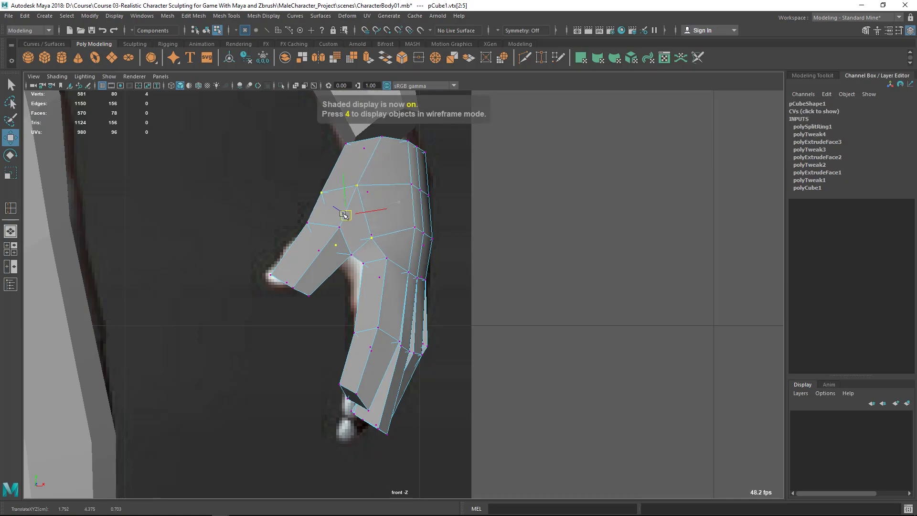
scroll(377, 270, up, 2)
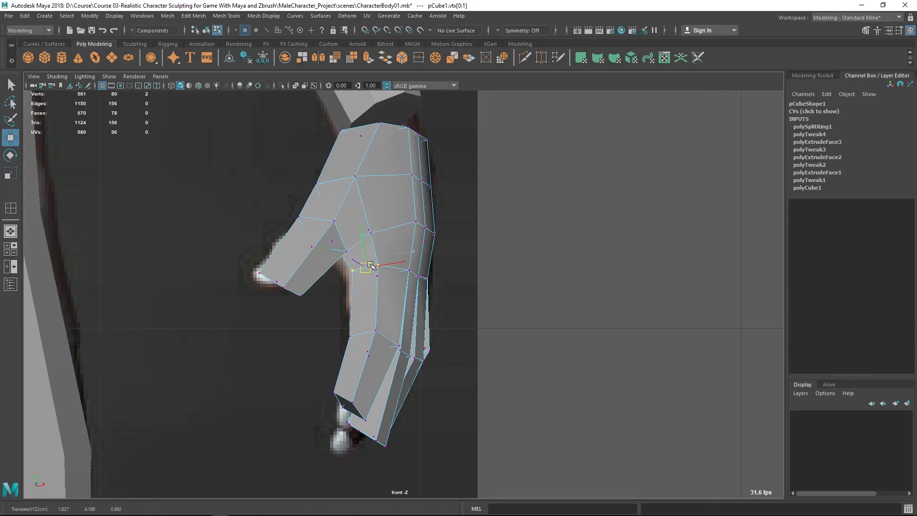
scroll(397, 261, down, 3)
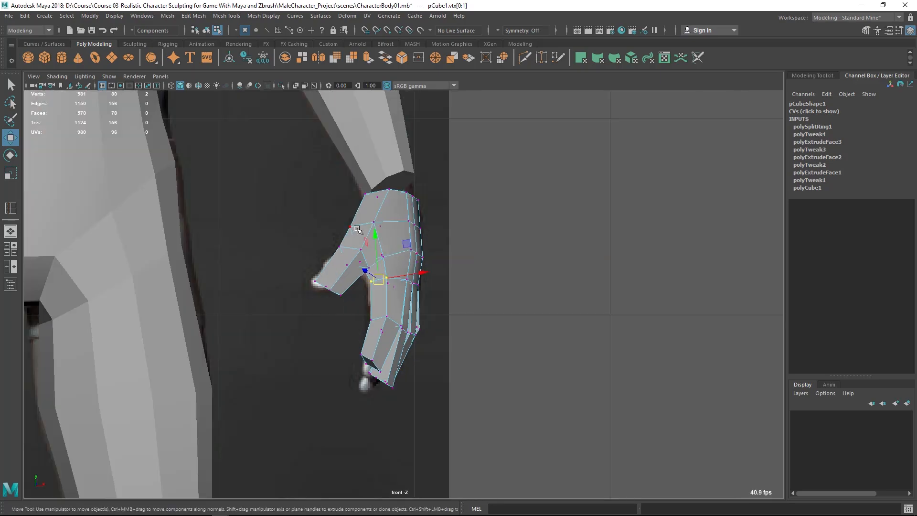
- Reposition the index fingertip's four end vertices in the perspective view
key(space)
key(space)
alt+drag(565, 207, 536, 234)
key(space)
key(space)
mouse_move(382, 304)
alt+mouse_down()
mouse_move(368, 313)
mouse_move(382, 296)
alt+mouse_up()
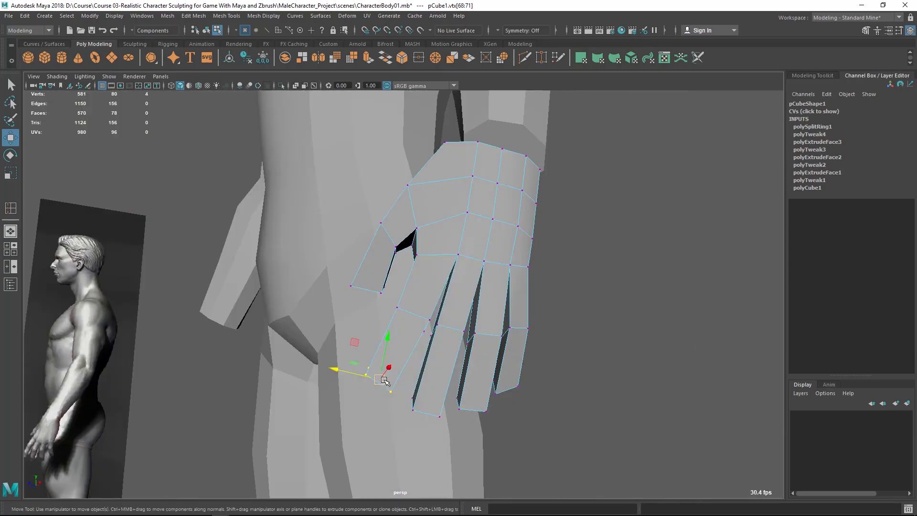
drag(383, 378, 394, 382)
- Adjust the edge at the base of the index finger on the back of the hand
alt+drag(399, 380, 445, 282)
right_drag(445, 282, 442, 260)
alt+drag(470, 272, 432, 288)
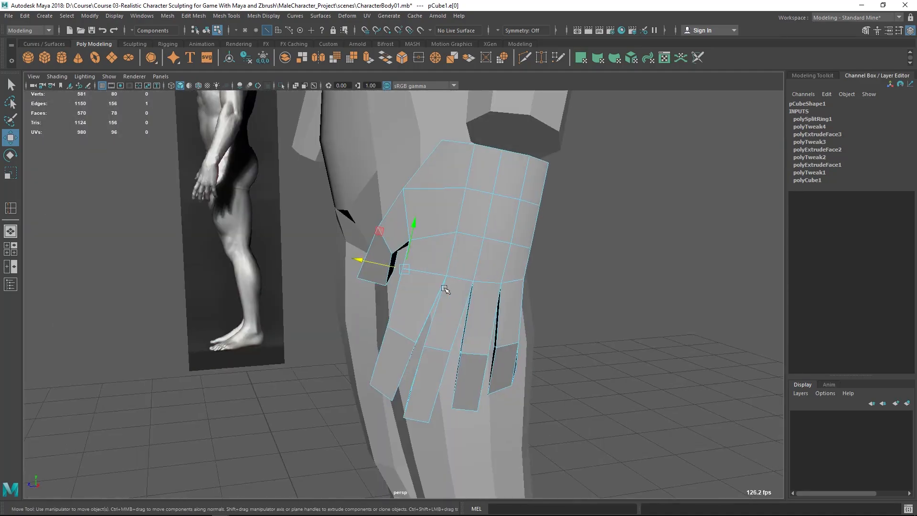
alt+right_drag(431, 289, 372, 287)
- Scale the four faces closing the hand's wrist end and delete them to open the wrist
key(q)
alt+drag(466, 291, 509, 282)
right_drag(451, 225, 449, 251)
double_click(419, 198)
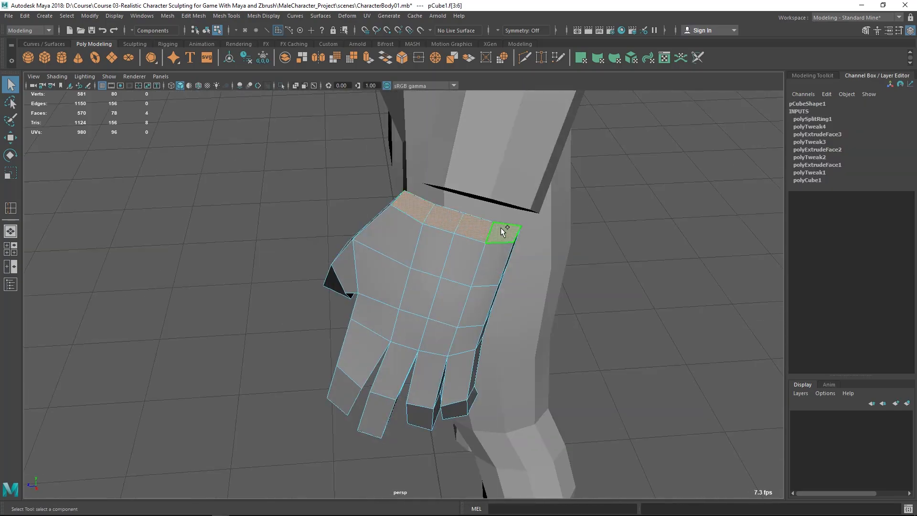
key(r)
drag(417, 206, 451, 246)
key(Delete)
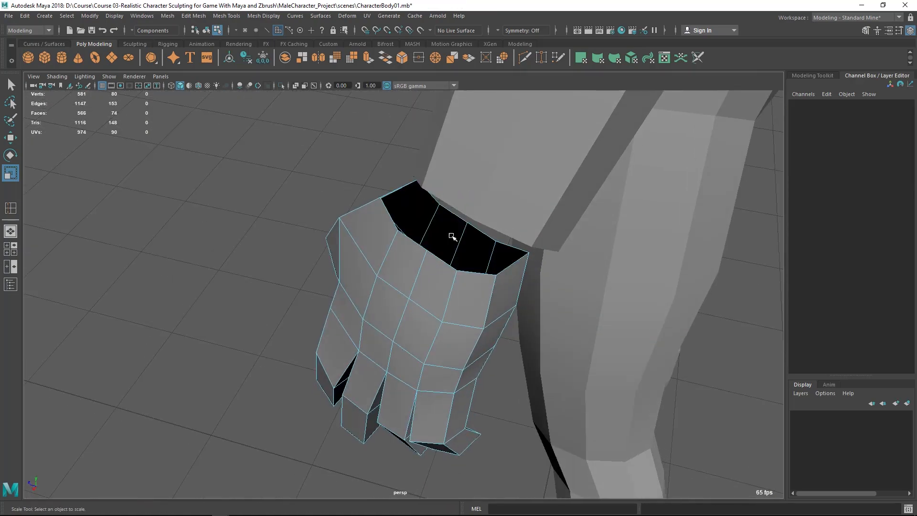
- Delete the eight triangular cap faces at the wrist end of the forearm
alt+drag(513, 239, 444, 192)
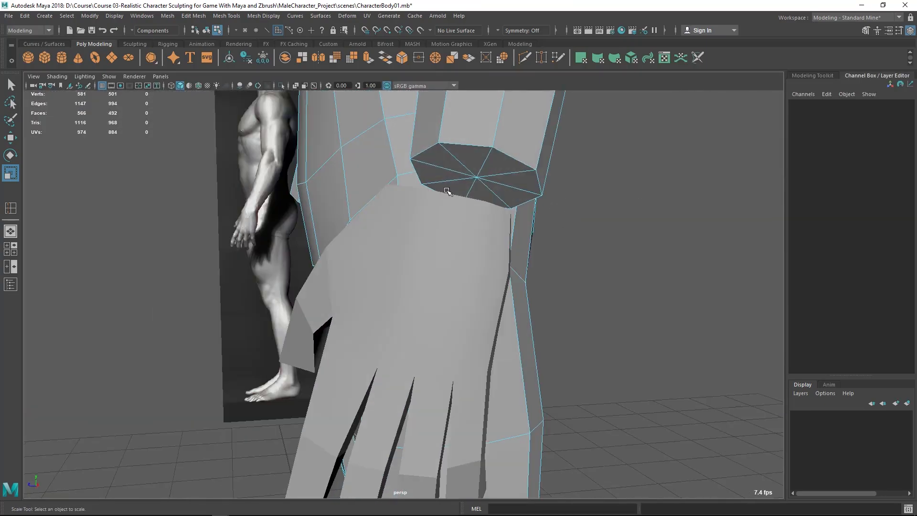
right_drag(492, 159, 433, 151)
click(477, 177)
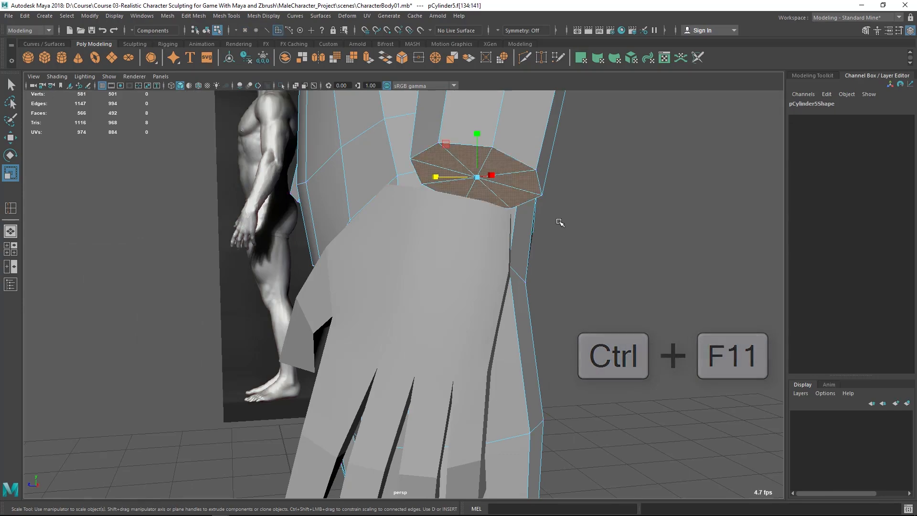
key(Delete)
- Select the open border edges of the forearm and of the hand to compare their edge counts
right_drag(493, 166, 492, 96)
double_click(519, 153)
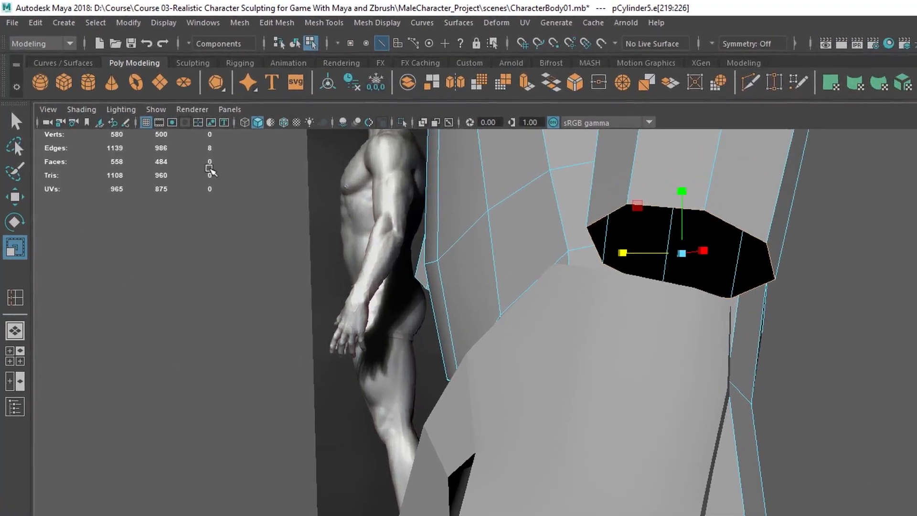
alt+drag(684, 302, 641, 344)
click(631, 359)
click(629, 359)
click(615, 352)
double_click(615, 352)
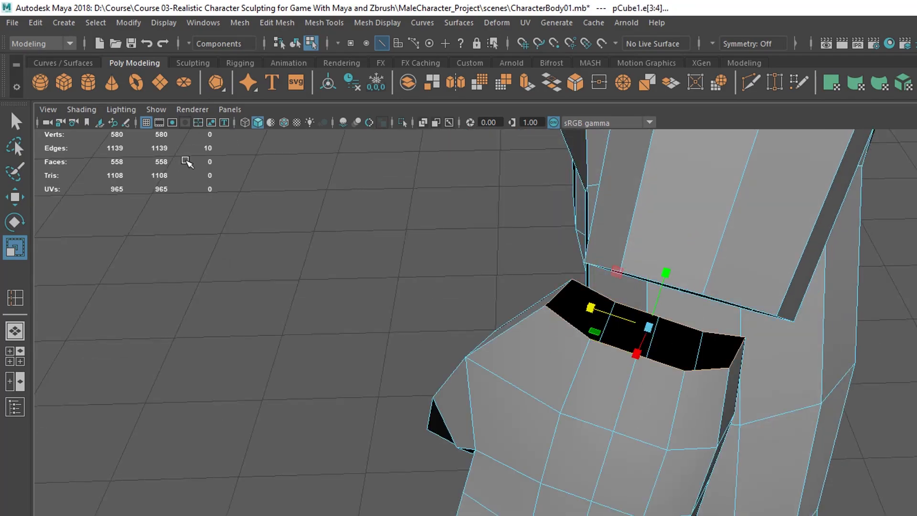
- Examine the wrist openings and edge layout of the arm and hand from several angles
alt+drag(692, 487, 763, 300)
key(q)
scroll(745, 296, down, 5)
alt+middle_drag(664, 249, 638, 401)
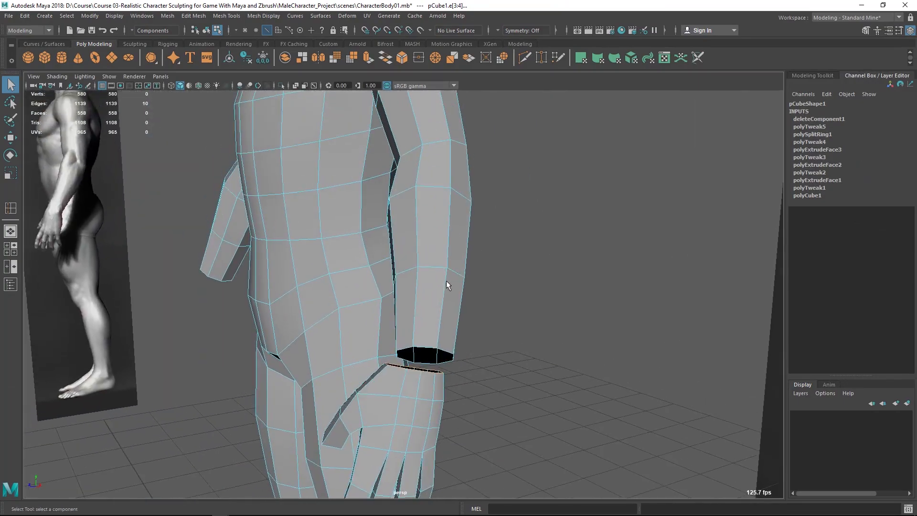
mouse_move(446, 285)
alt+mouse_down()
mouse_move(400, 285)
mouse_move(382, 329)
alt+mouse_up()
alt+right_drag(397, 329, 471, 331)
alt+drag(471, 331, 474, 324)
alt+middle_drag(426, 365, 420, 295)
alt+drag(513, 321, 456, 332)
scroll(455, 332, up, 2)
- Try to collapse three aligned edges on the back of the hand, from the wrist border downward
click(404, 277)
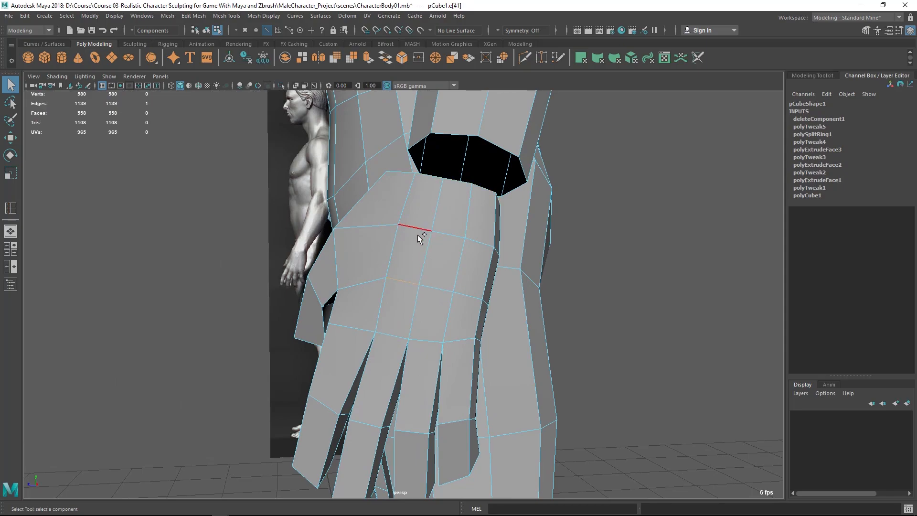
alt+drag(462, 223, 392, 336)
alt+drag(442, 230, 373, 206)
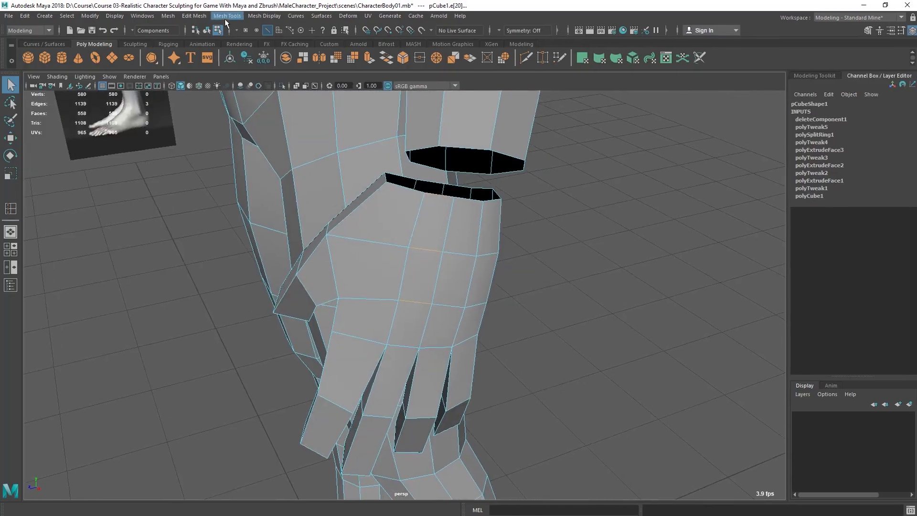
click(194, 16)
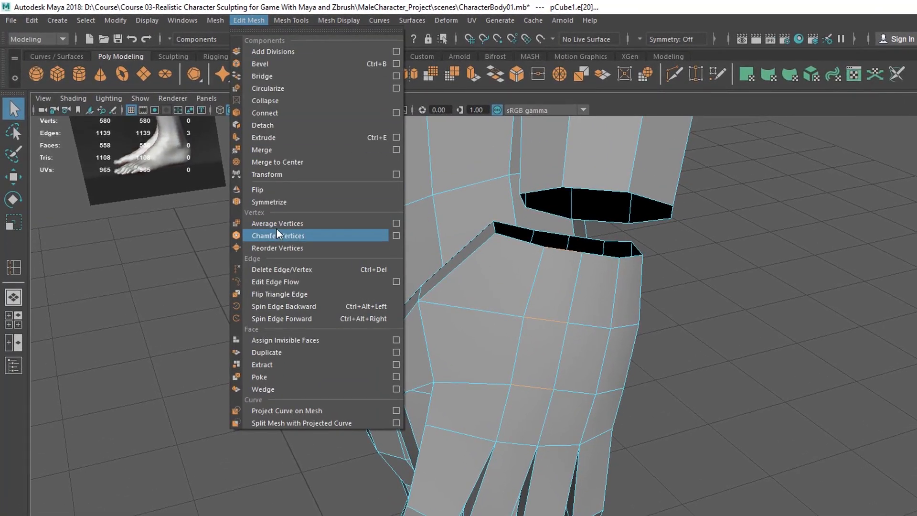
click(271, 100)
alt+drag(496, 298, 557, 328)
alt+right_drag(557, 328, 648, 417)
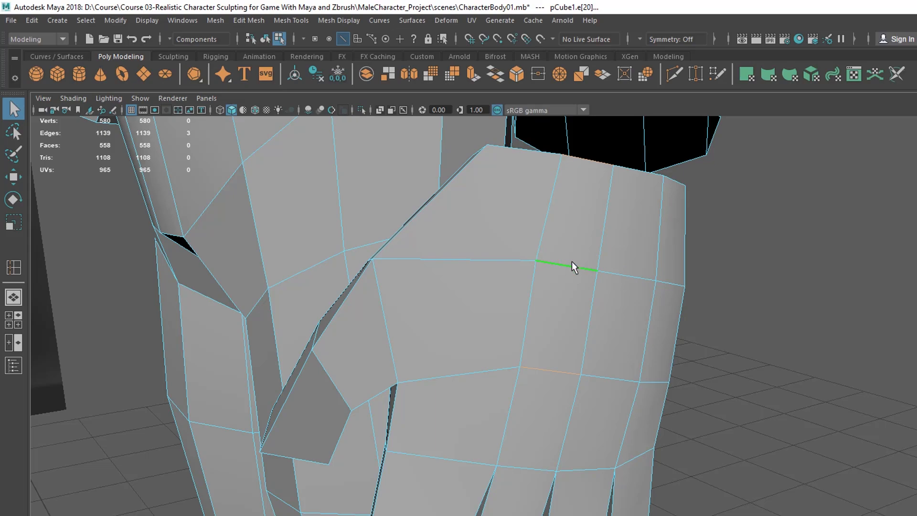
click(247, 15)
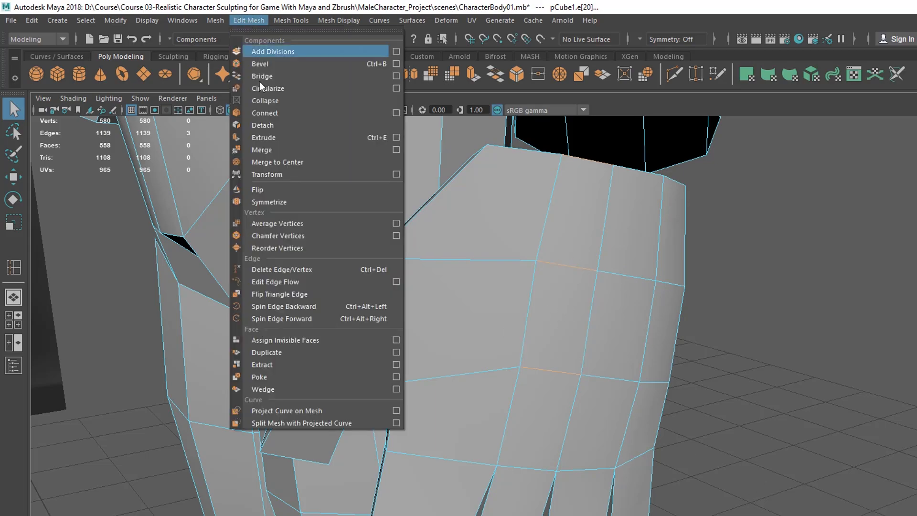
click(273, 104)
alt+drag(416, 338, 411, 350)
key(ctrl+z)
- Merge three neighbouring vertex pairs on the back of the hand, from the wrist border down toward the knuckles
right_drag(596, 282, 496, 226)
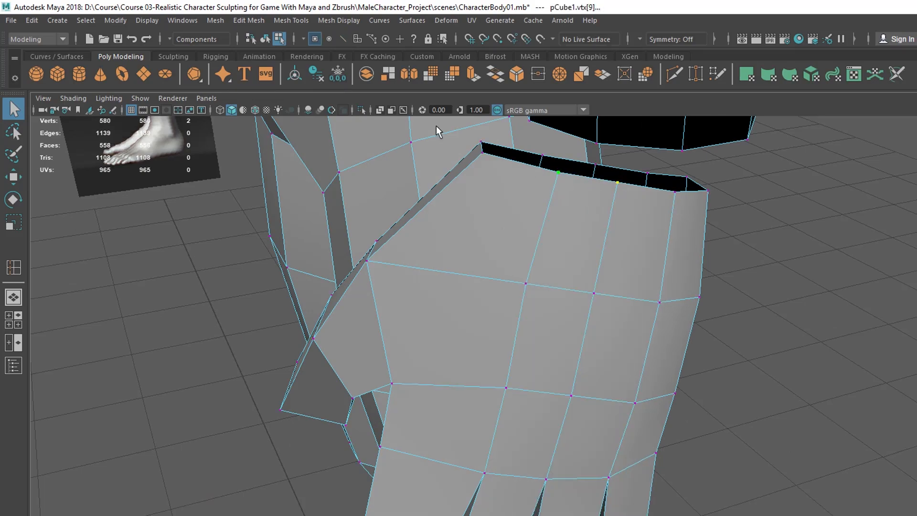
click(244, 21)
click(281, 150)
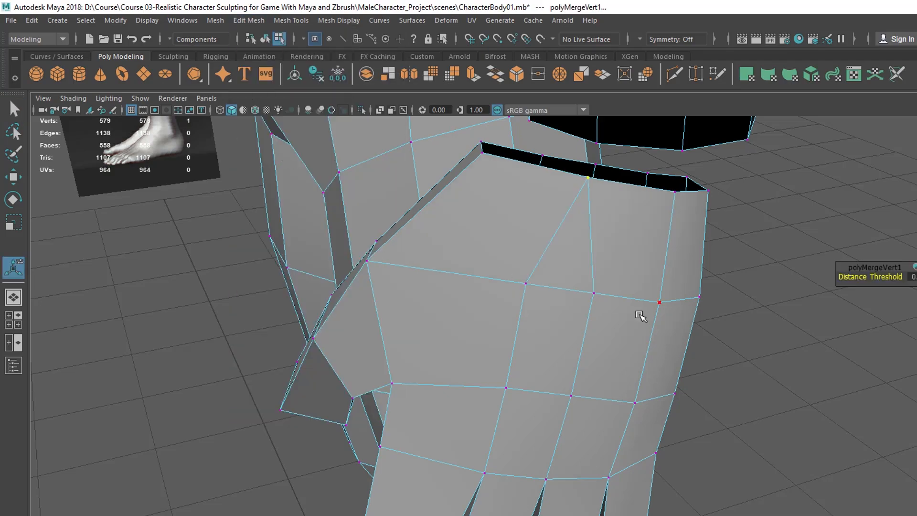
click(526, 285)
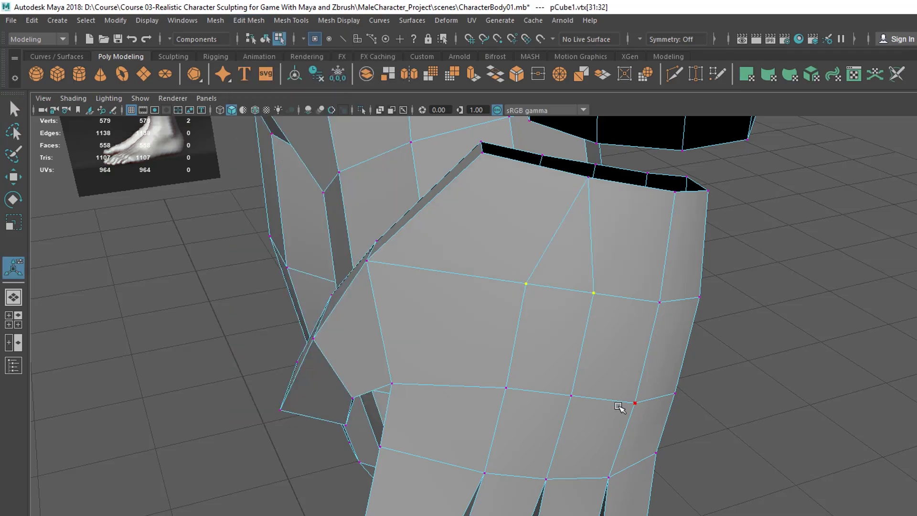
key(g)
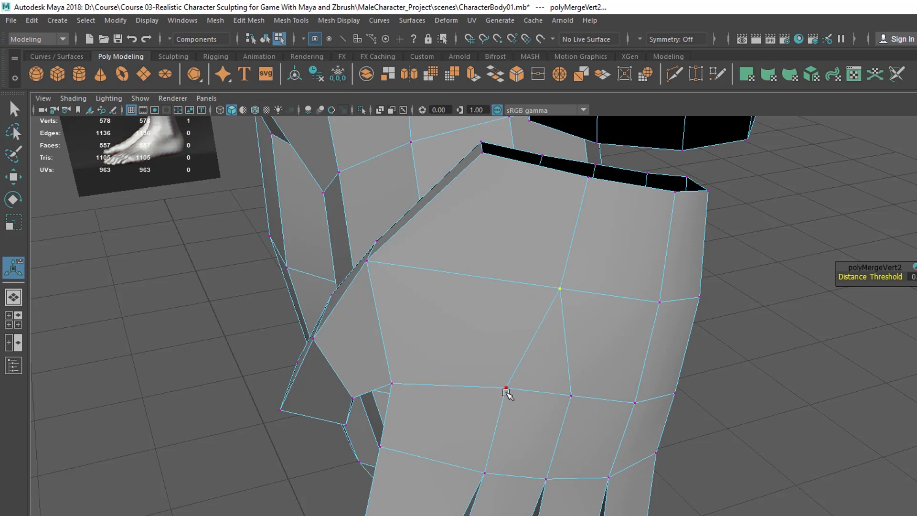
click(506, 389)
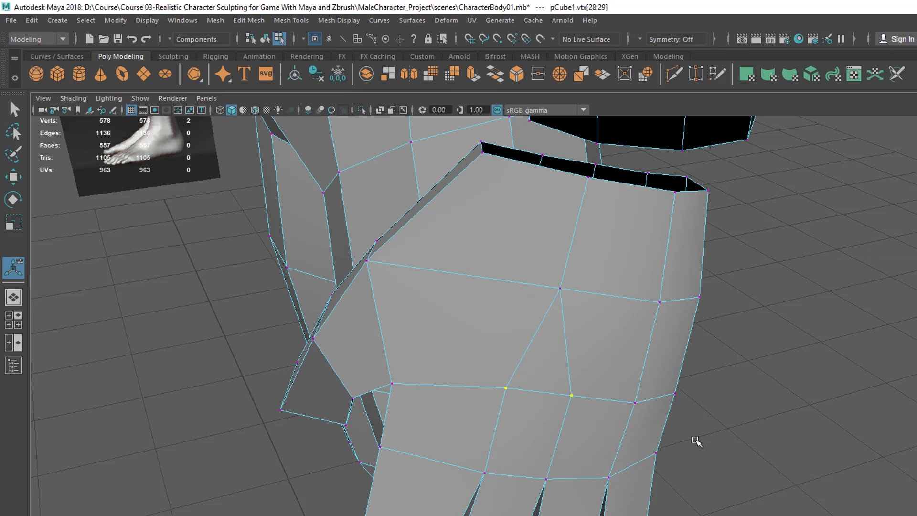
key(g)
- Collapse the three aligned edges on the palm side, from the wrist border down toward the fingers
alt+right_drag(703, 376, 616, 274)
alt+right_drag(631, 344, 495, 367)
alt+drag(495, 367, 585, 283)
right_drag(584, 282, 580, 253)
double_click(577, 250)
alt+drag(587, 272, 115, 126)
alt+drag(368, 275, 488, 295)
alt+drag(462, 193, 450, 267)
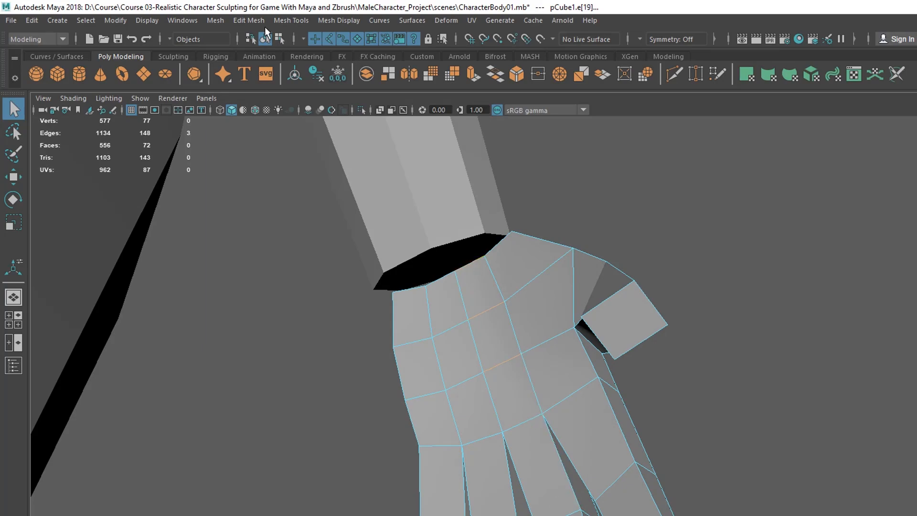
click(253, 21)
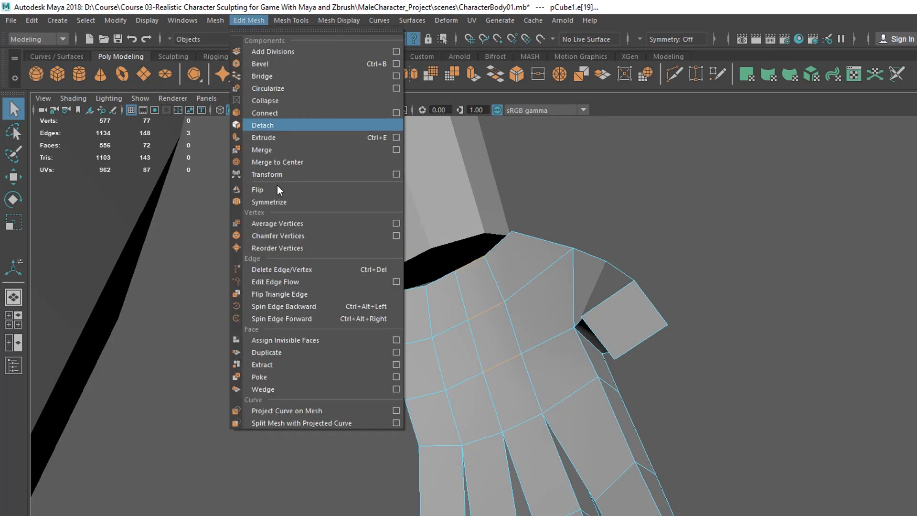
click(279, 100)
- Select the hand and the body as objects and combine them into one mesh
alt+drag(546, 285, 637, 295)
double_click(586, 251)
alt+drag(533, 192, 582, 183)
click(655, 289)
alt+middle_drag(653, 293, 643, 342)
alt+drag(642, 343, 584, 312)
click(573, 327)
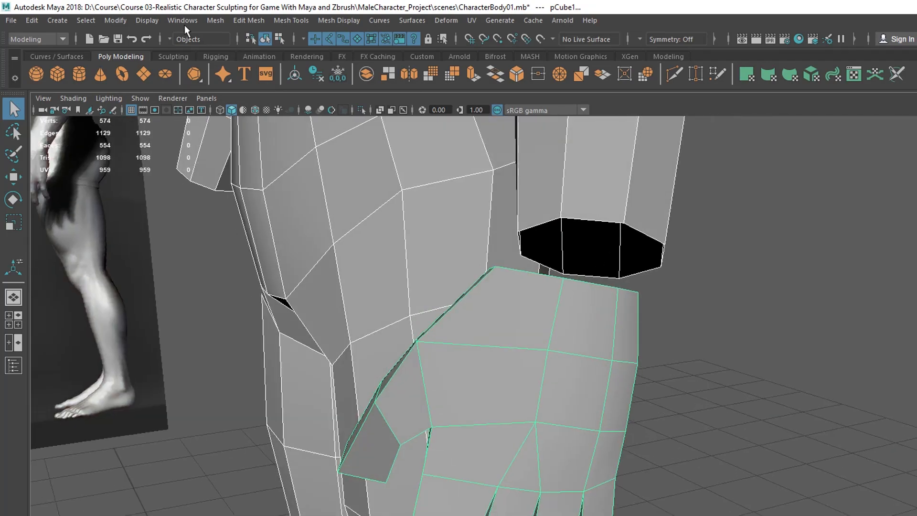
click(244, 20)
mouse_move(213, 21)
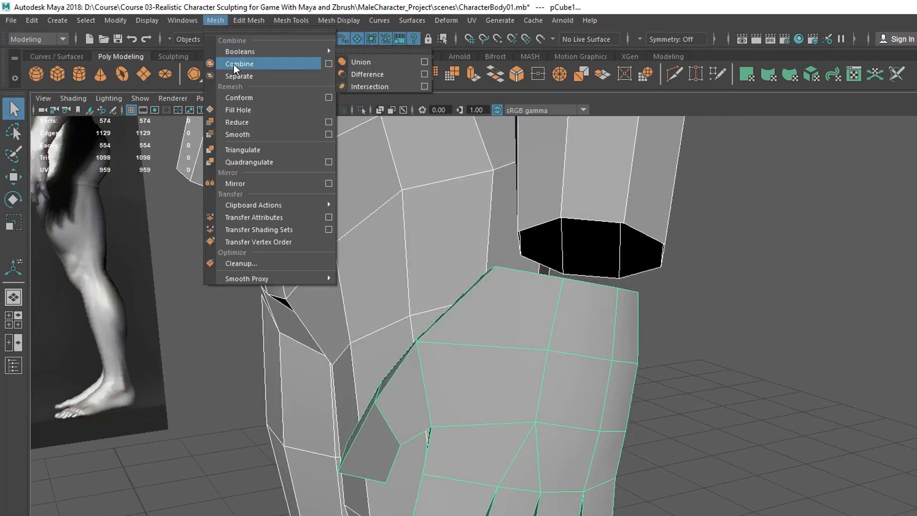
click(651, 312)
scroll(651, 315, down, 1)
scroll(651, 314, up, 1)
alt+drag(444, 263, 492, 261)
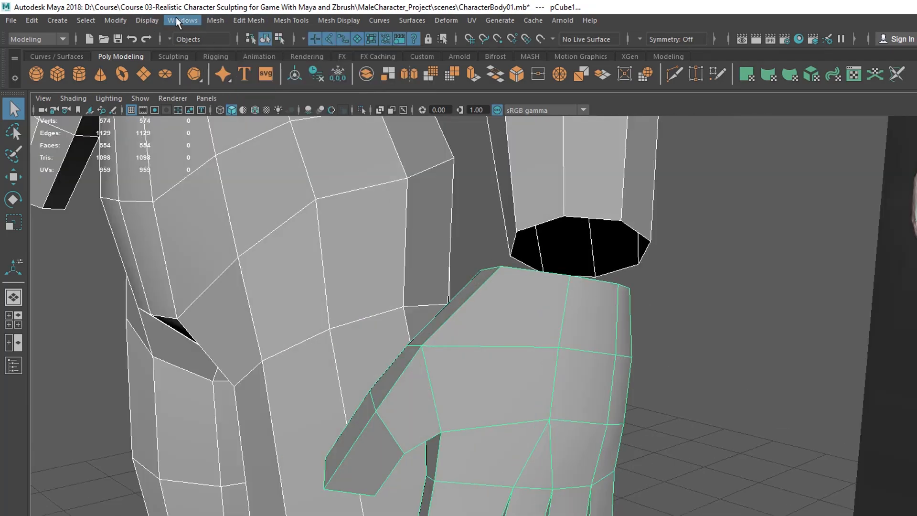
click(212, 21)
click(239, 63)
- Bridge the open border edge loop of the forearm to the open border edge loop of the hand
alt+middle_drag(613, 226, 581, 276)
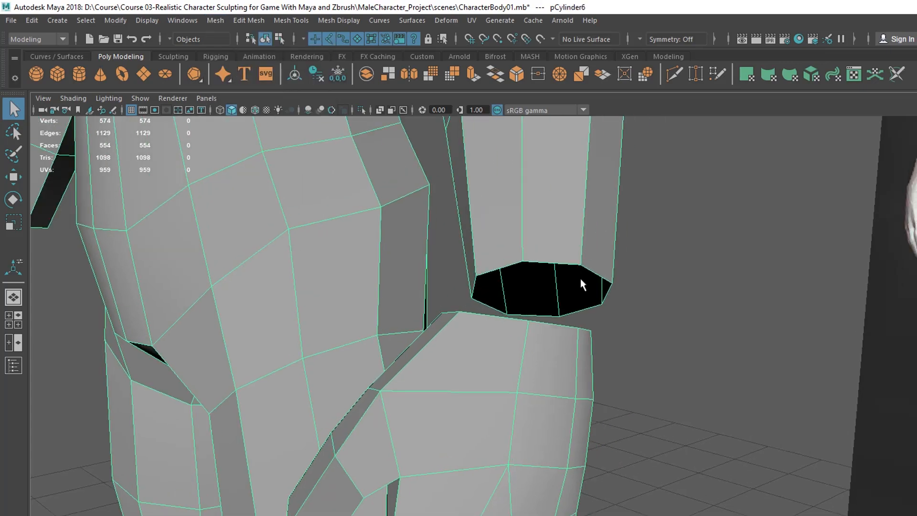
alt+drag(581, 278, 583, 270)
double_click(557, 265)
shift+double_click(518, 323)
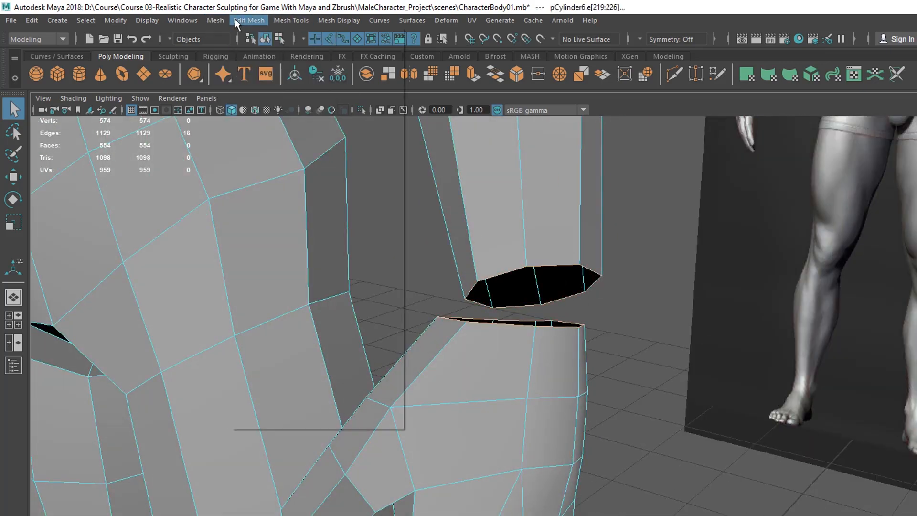
click(235, 19)
click(268, 75)
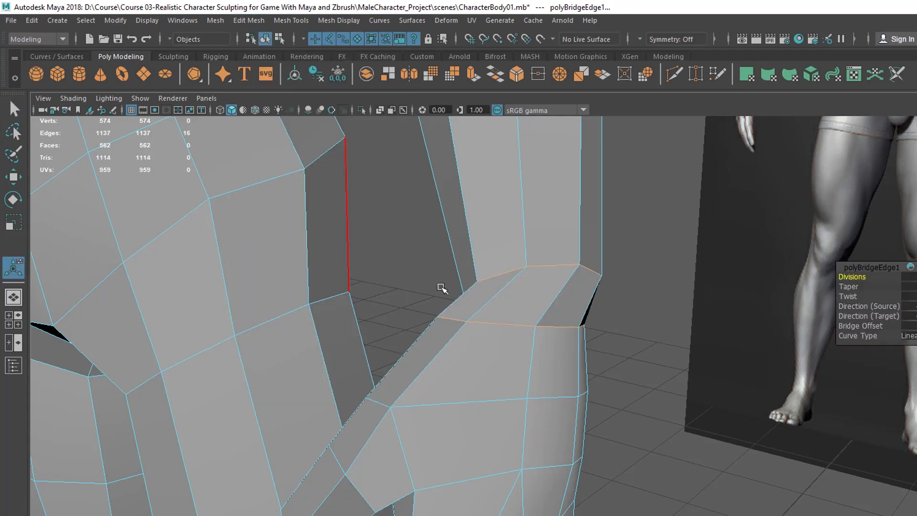
- Examine the bridged wrist section and its edge flow from the back, side and palm of the hand
alt+drag(531, 316, 443, 404)
alt+drag(445, 370, 537, 420)
alt+drag(347, 364, 490, 321)
double_click(501, 304)
key(w)
key(q)
alt+drag(497, 399, 537, 339)
click(538, 290)
alt+drag(537, 289, 528, 421)
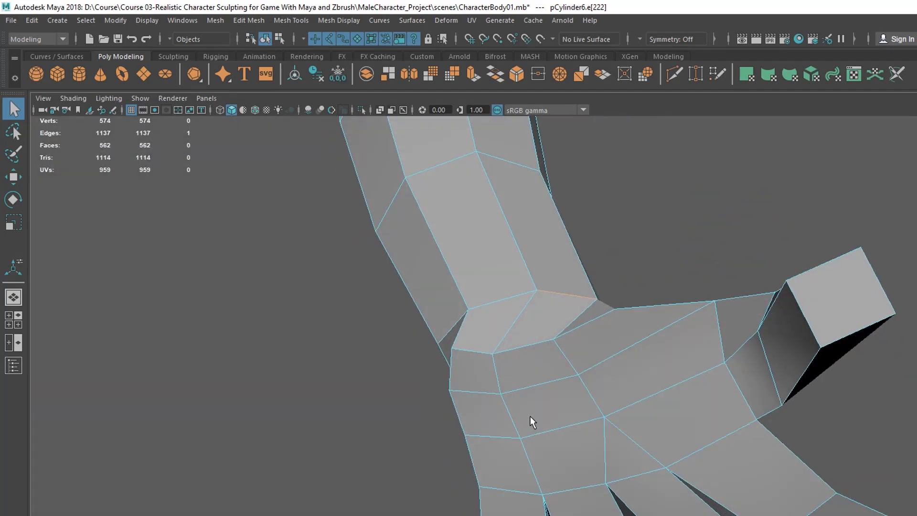
- Reposition palm and wrist vertices on the little-finger side of the hand to improve its shape
right_drag(538, 296, 445, 351)
right_drag(469, 320, 470, 322)
scroll(519, 394, down, 2)
alt+drag(519, 395, 520, 435)
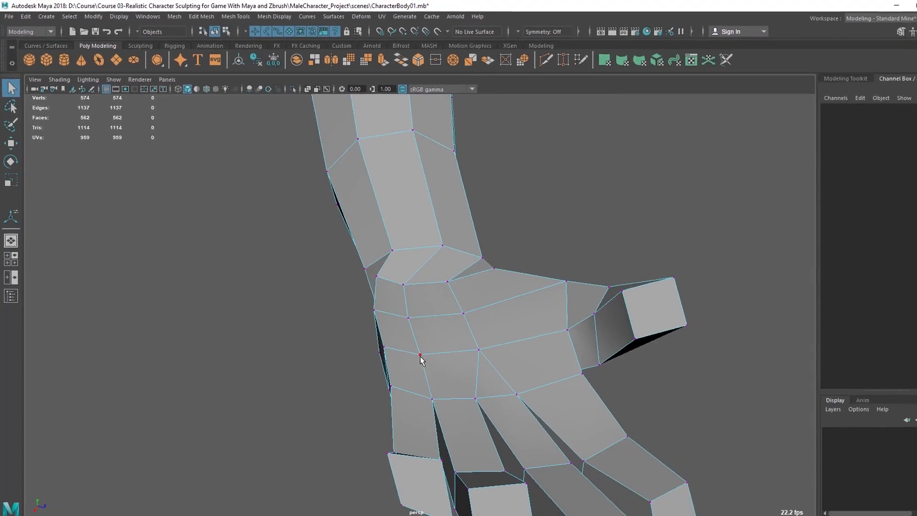
click(420, 355)
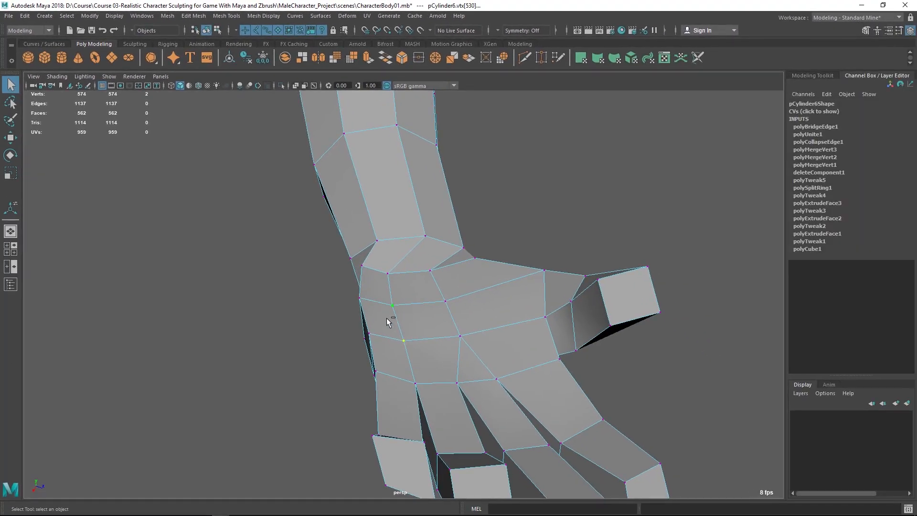
mouse_move(422, 313)
alt+mouse_down()
mouse_move(403, 333)
mouse_move(392, 322)
mouse_move(419, 310)
alt+mouse_up()
key(w)
drag(416, 266, 566, 144)
alt+drag(414, 321, 383, 279)
alt+drag(411, 329, 514, 330)
drag(446, 278, 404, 254)
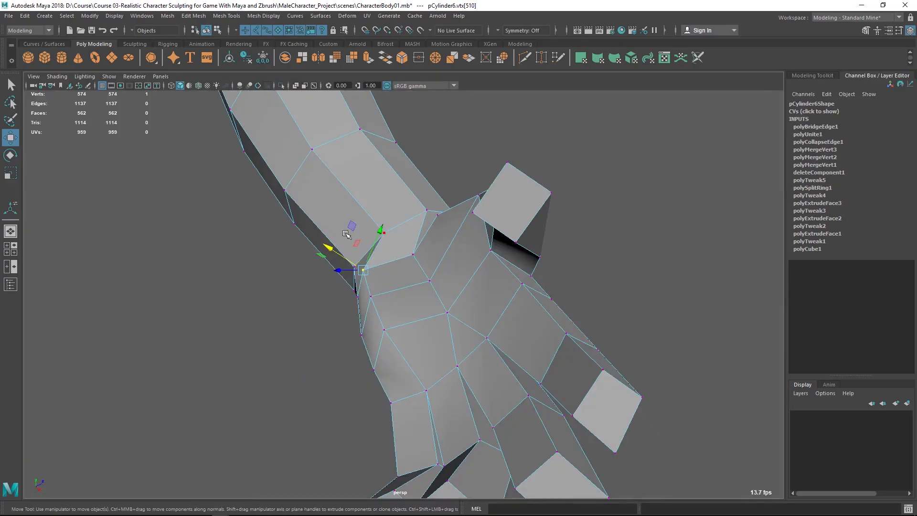
- Check the Move tool's axis orientation and continue adjusting individual vertices around the wrist, palm and thumb
double_click(10, 138)
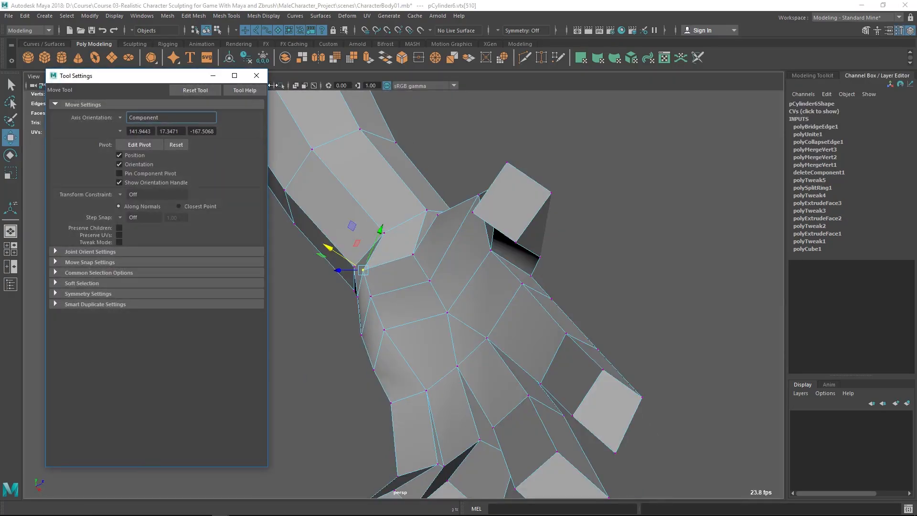
click(257, 75)
alt+drag(430, 248, 399, 333)
click(446, 197)
click(399, 333)
alt+drag(467, 338, 389, 230)
alt+middle_drag(389, 231, 410, 138)
click(444, 248)
alt+drag(518, 280, 371, 306)
scroll(371, 307, down, 8)
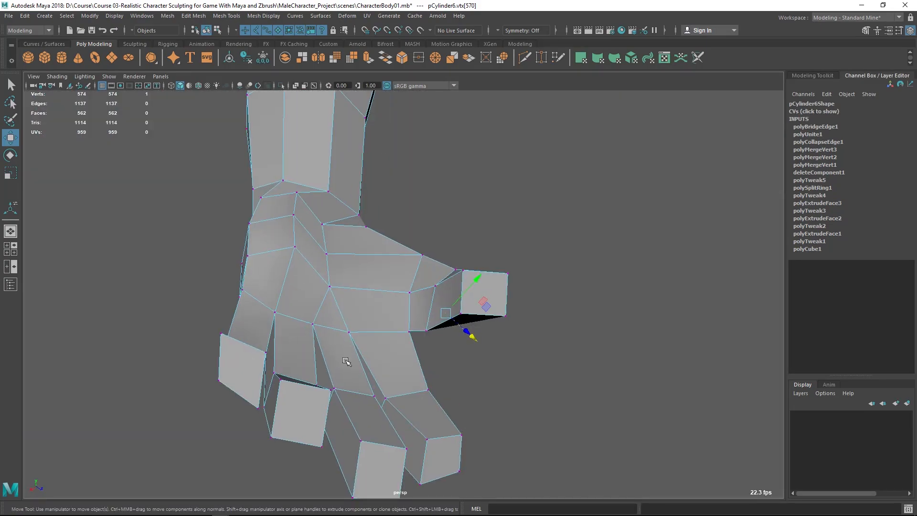
- Select the two neighbouring vertices in the middle of the palm and adjust the palm's shape
click(334, 290)
key(q)
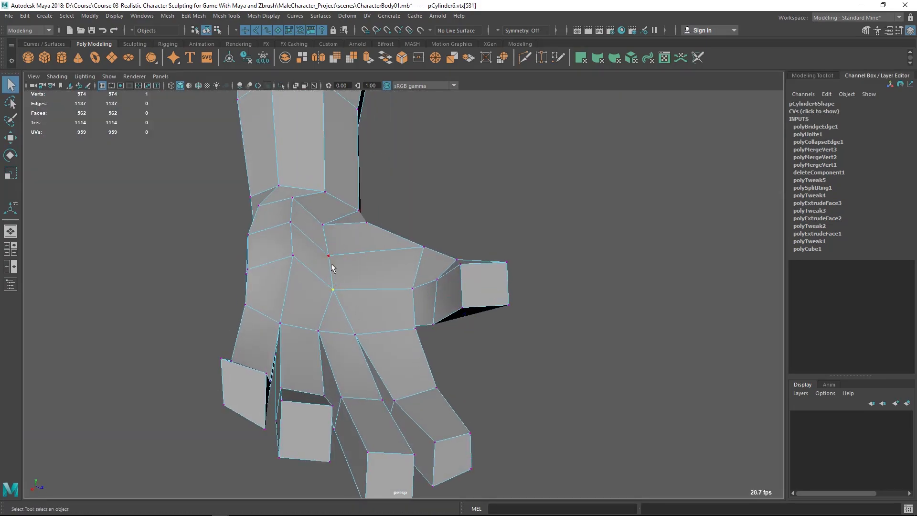
shift+click(329, 257)
key(w)
alt+drag(334, 260, 325, 290)
alt+drag(399, 225, 405, 219)
click(392, 167)
alt+drag(465, 204, 393, 185)
alt+drag(333, 198, 363, 196)
alt+drag(383, 209, 317, 239)
- Shift the forearm-end vertices on the back of the wrist to even out the bridged faces
click(301, 187)
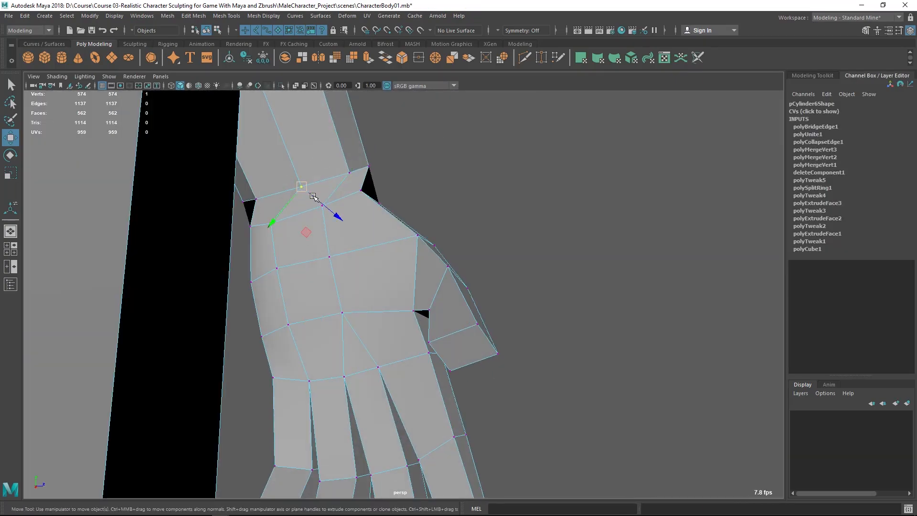
drag(303, 190, 289, 193)
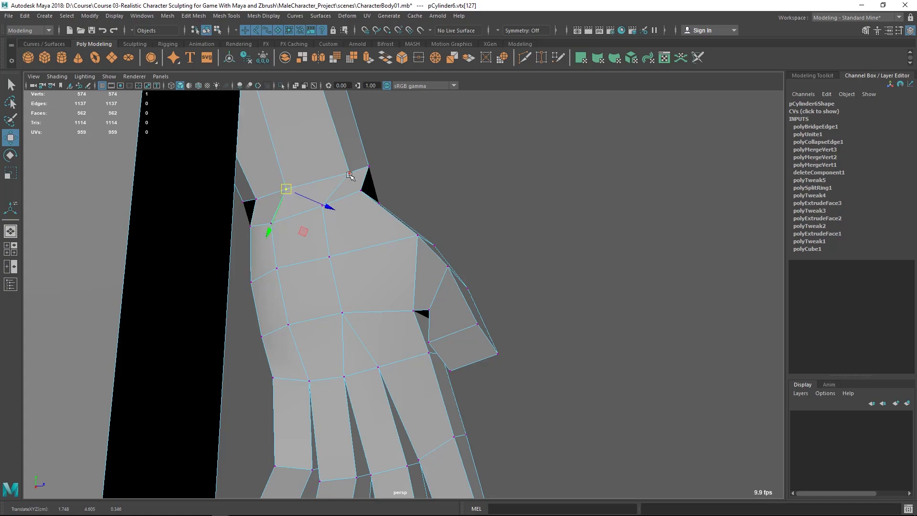
click(349, 176)
alt+drag(351, 178, 370, 220)
click(380, 157)
drag(426, 203, 432, 265)
- Return to object mode, select the combined body mesh and activate the Relax sculpting tool
key(q)
key(F8)
click(382, 178)
click(366, 240)
alt+drag(366, 240, 390, 258)
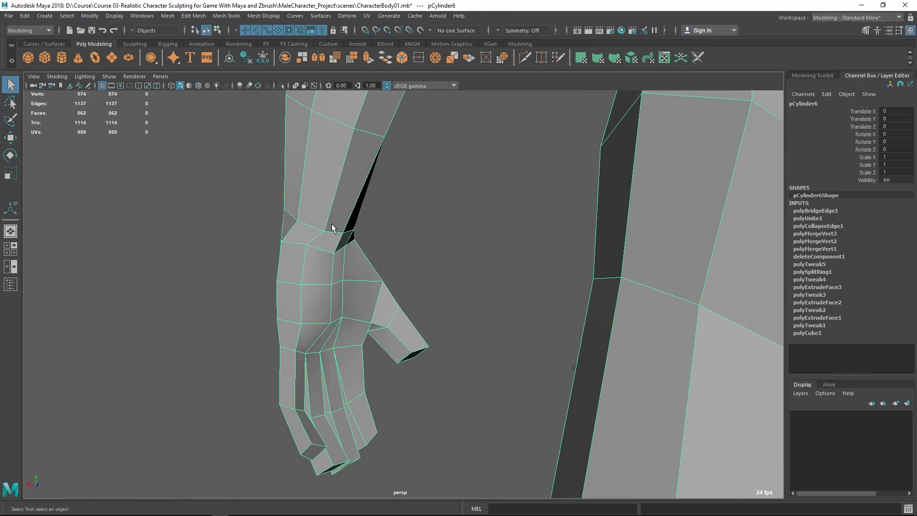
click(136, 44)
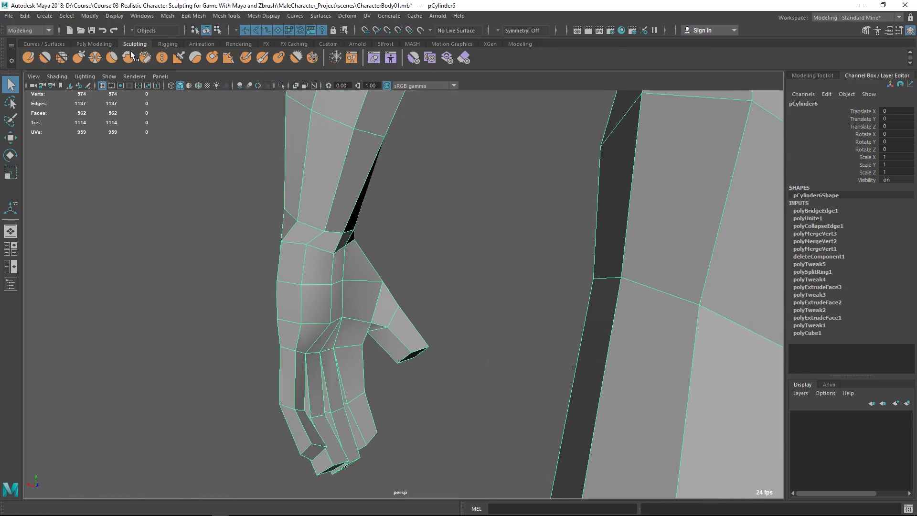
click(62, 60)
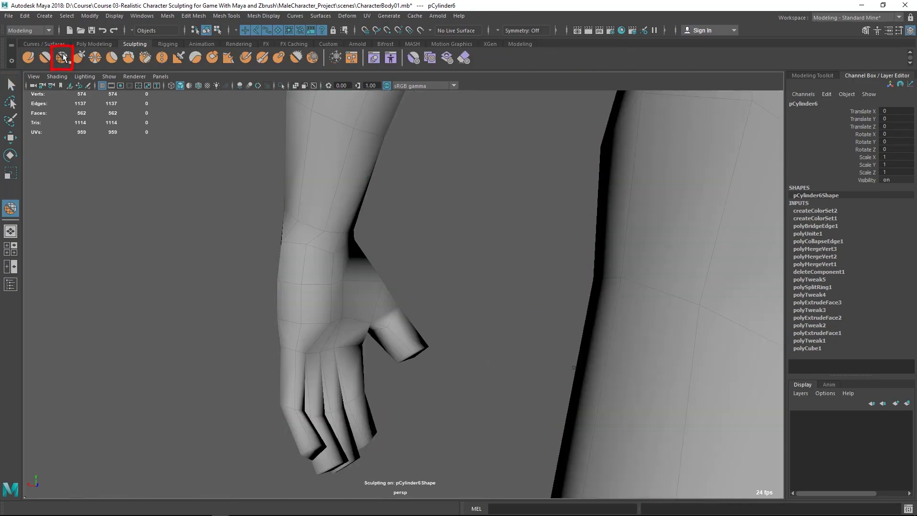
- Try to even out the forearm, wrist and hand topology with Relax strokes
alt+drag(293, 224, 341, 233)
alt+right_drag(341, 233, 353, 275)
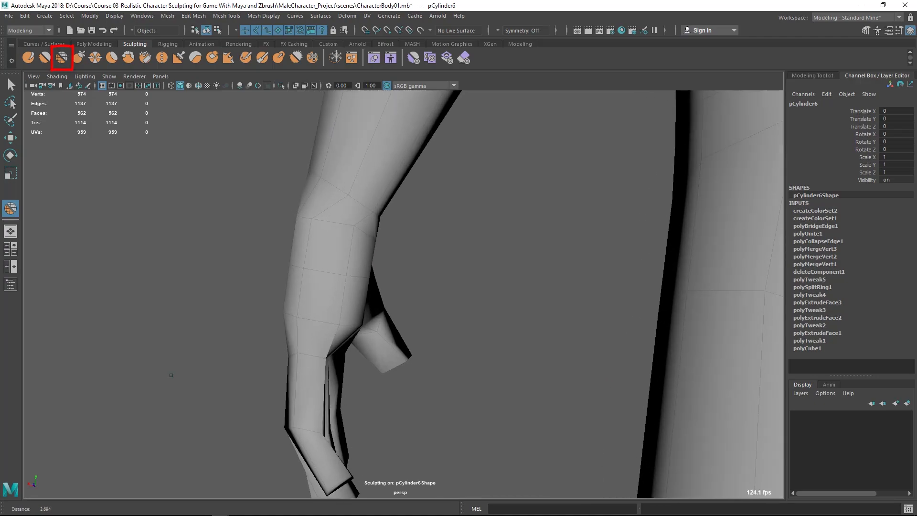
alt+middle_drag(334, 286, 289, 248)
alt+right_drag(289, 248, 310, 253)
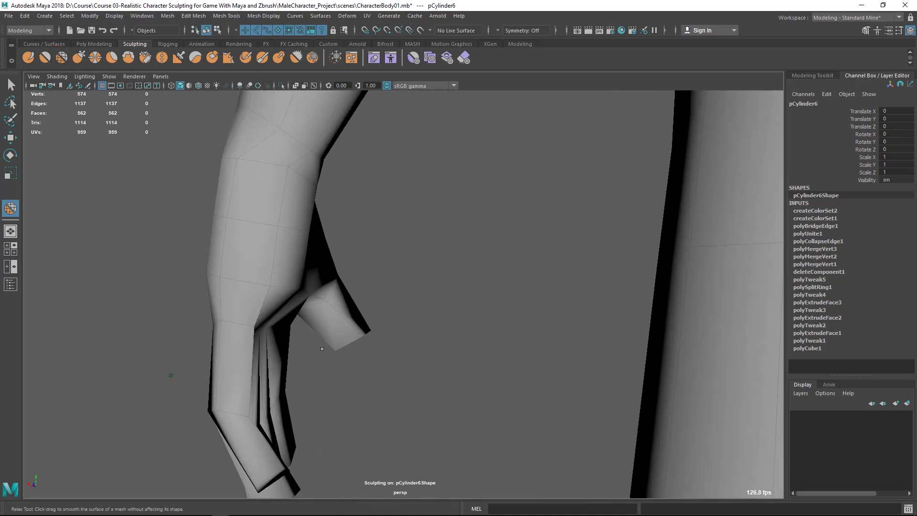
alt+middle_drag(322, 246, 350, 292)
alt+drag(350, 293, 277, 217)
alt+drag(357, 256, 313, 272)
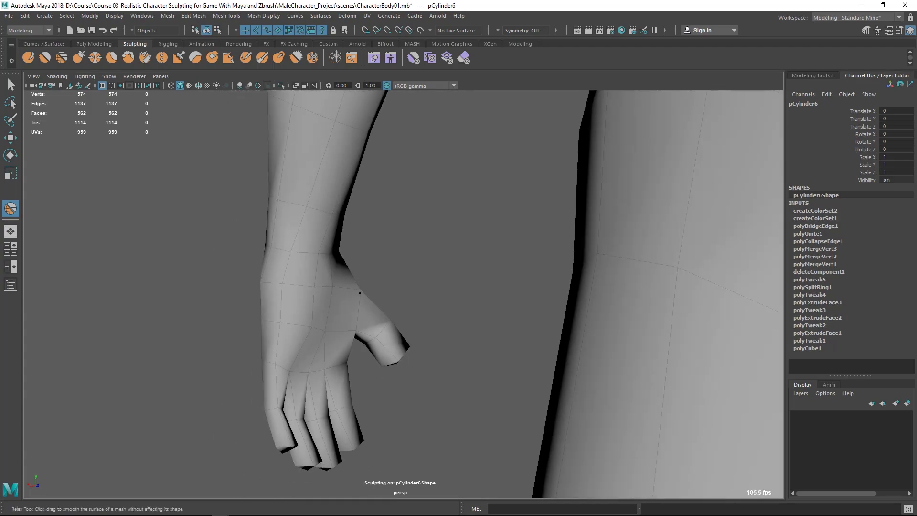
- Undo the Relax strokes on the arm and hand, back past the selection of the mesh
alt+drag(347, 384, 467, 356)
alt+right_drag(573, 357, 387, 319)
alt+right_drag(389, 370, 525, 420)
key(ctrl+z)
alt+right_drag(549, 353, 429, 320)
scroll(429, 320, down, 8)
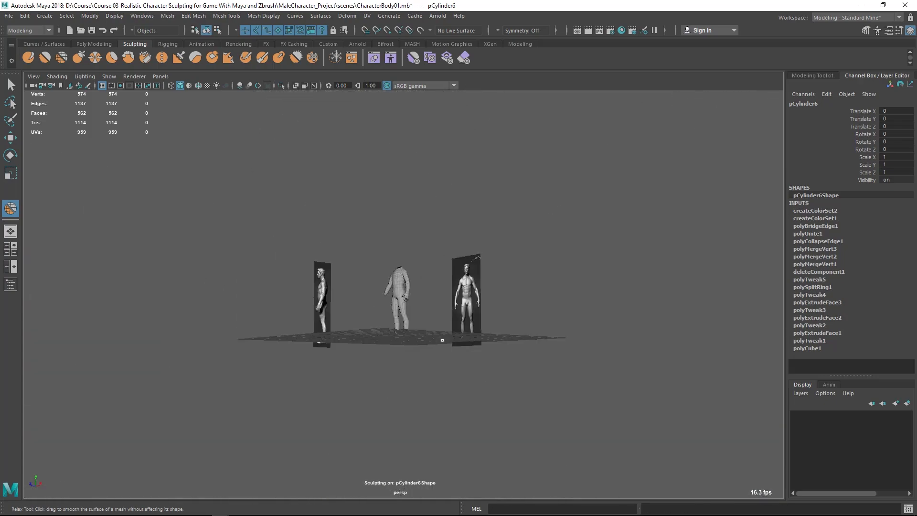
scroll(413, 297, up, 10)
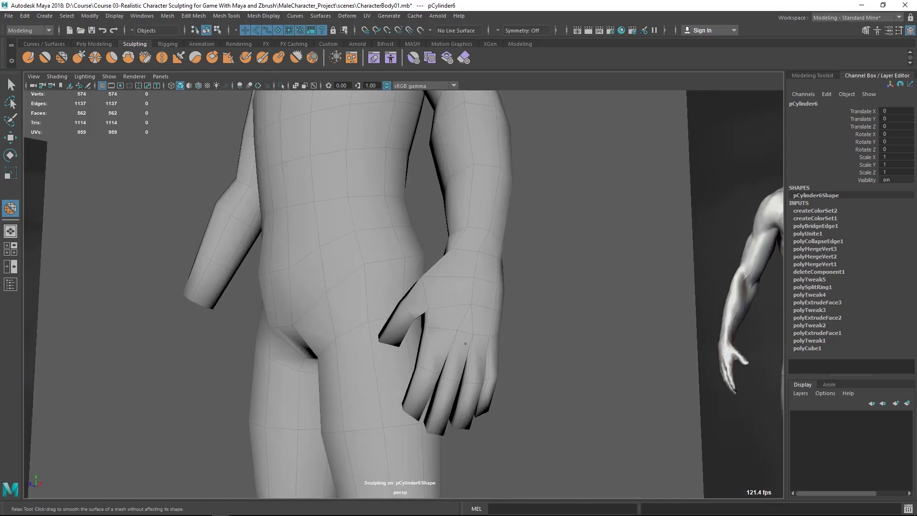
alt+drag(465, 343, 458, 341)
key(ctrl+z)
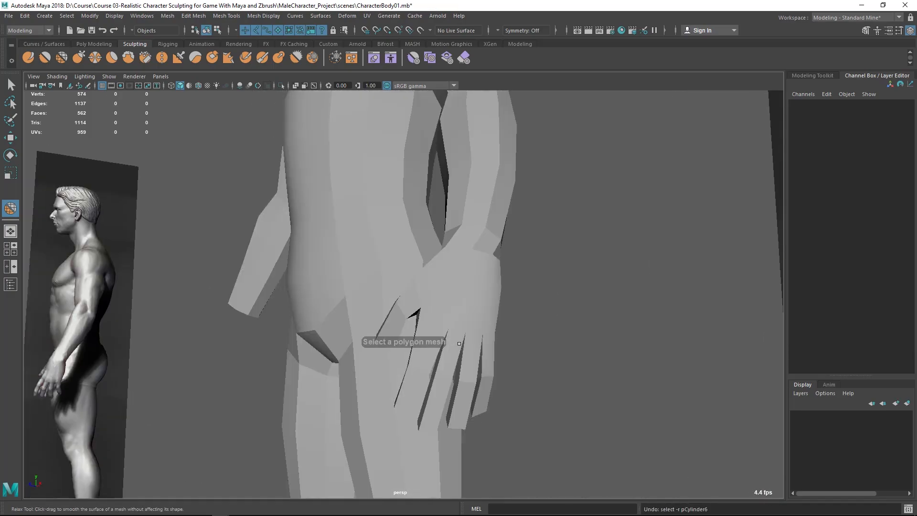
- Try to resize the Relax brush directly over the hand, and undo the selection of the body mesh
key(space)
click(476, 322)
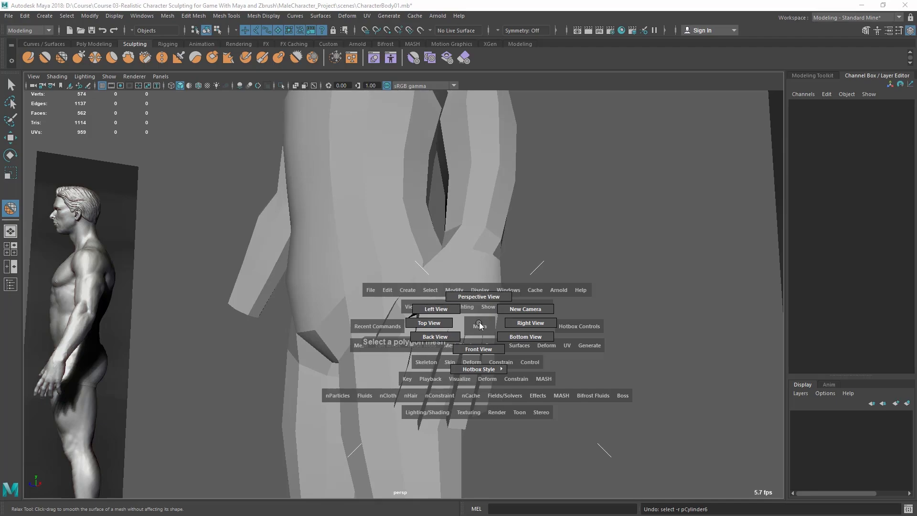
alt+drag(477, 339, 311, 318)
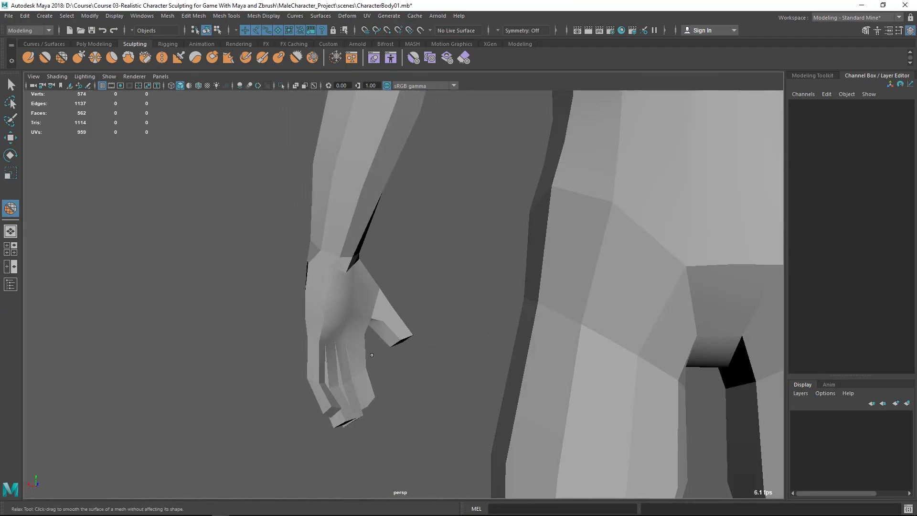
alt+right_drag(347, 345, 352, 350)
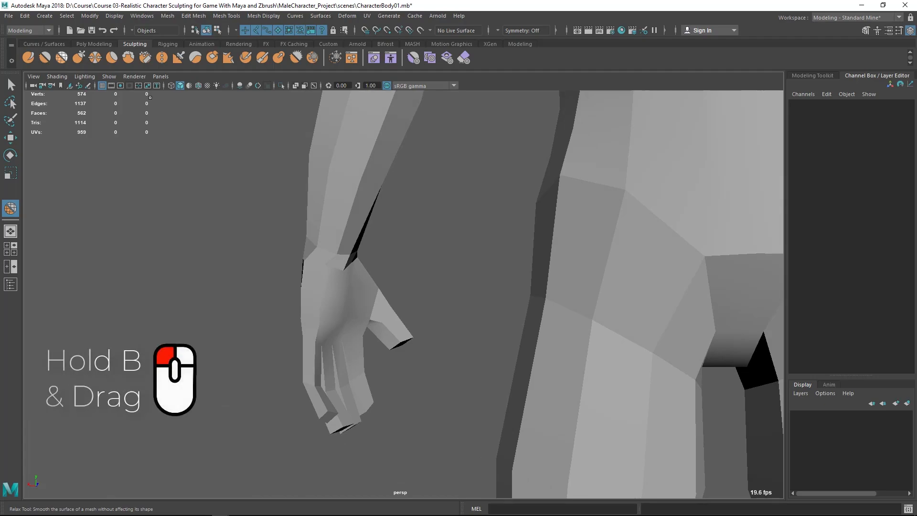
click(351, 321)
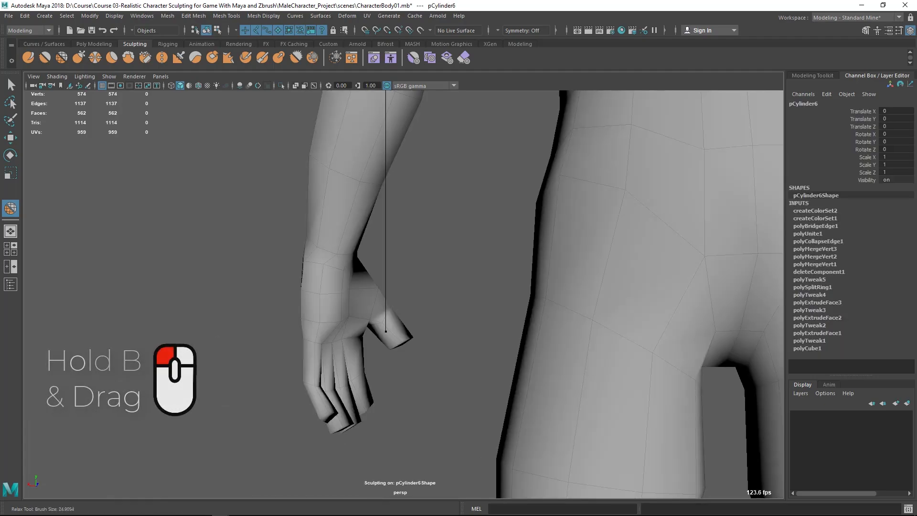
drag(397, 318, 363, 318)
mouse_move(340, 247)
mouse_down()
mouse_move(330, 247)
mouse_move(395, 334)
mouse_up()
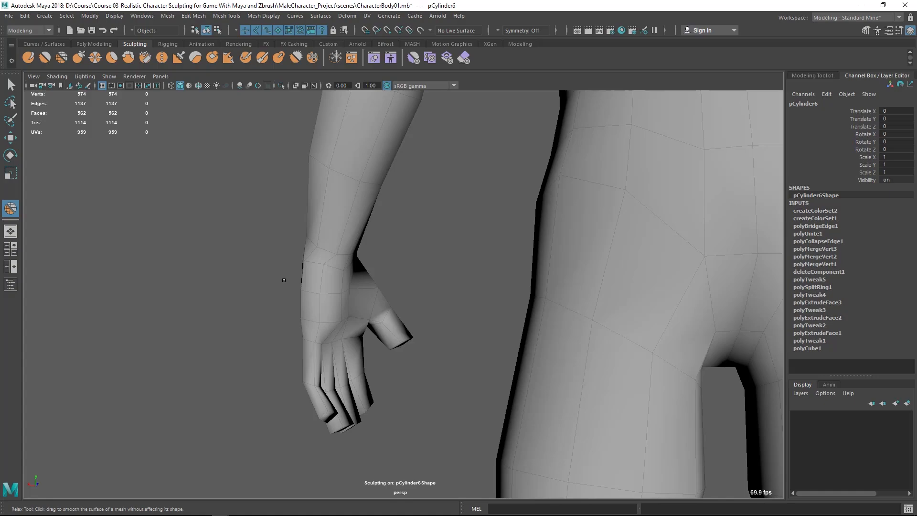
key(ctrl+z)
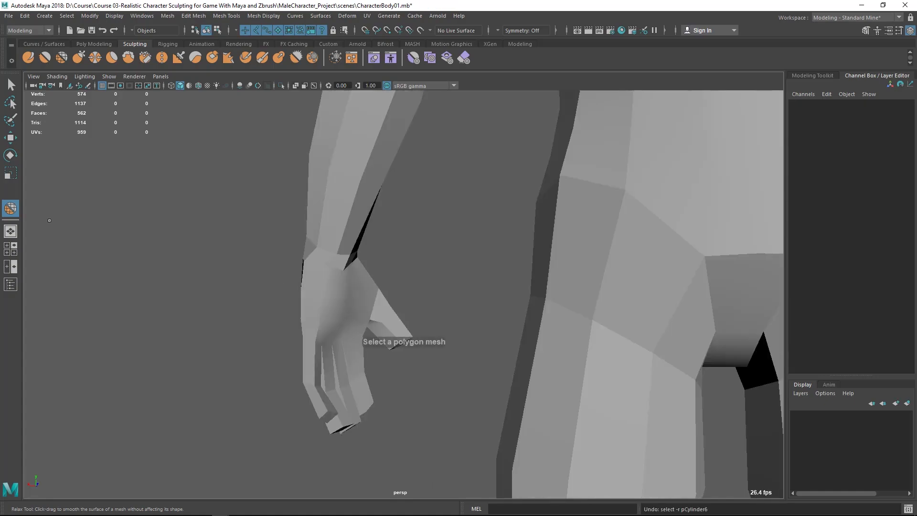
- Open the Relax tool's settings and reduce the brush size to 0.170
double_click(10, 209)
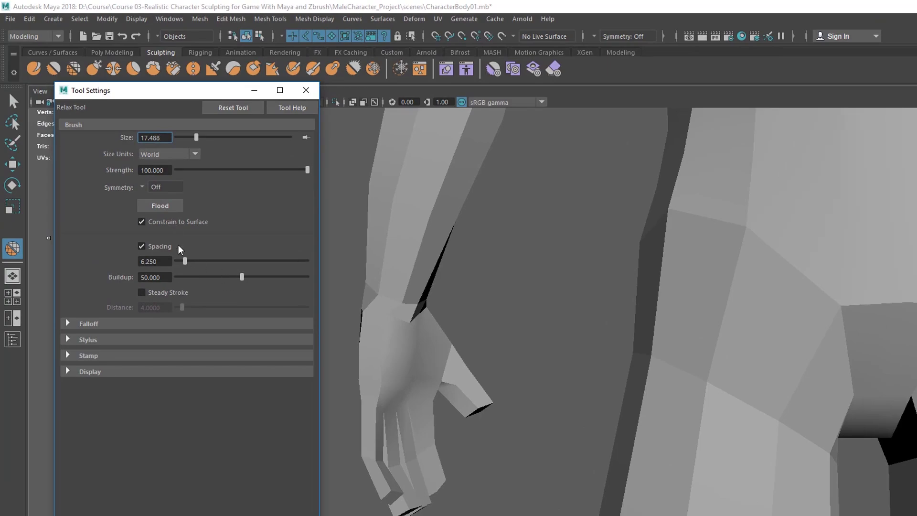
drag(194, 139, 182, 139)
drag(181, 138, 177, 140)
alt+drag(579, 386, 659, 401)
click(169, 139)
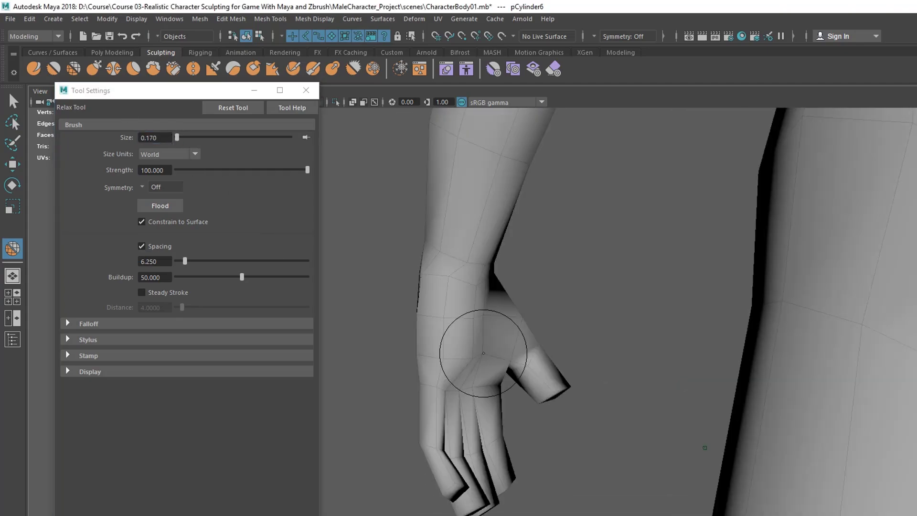
- Undo the last changes at the wrist, set the Relax strength to 7.048 and reactivate the tool on the body mesh
mouse_move(475, 351)
alt+mouse_down()
mouse_move(456, 354)
mouse_move(476, 318)
alt+mouse_up()
key(ctrl+z)
key(ctrl+z)
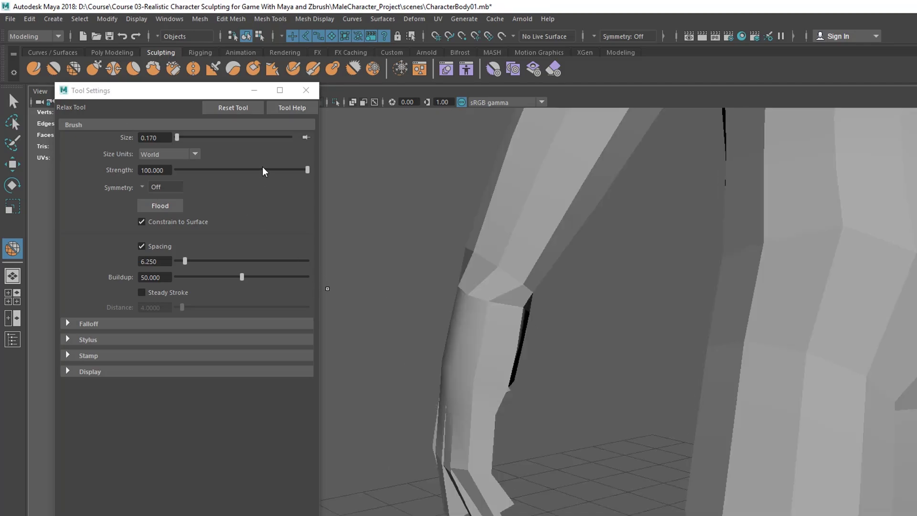
drag(264, 172, 218, 178)
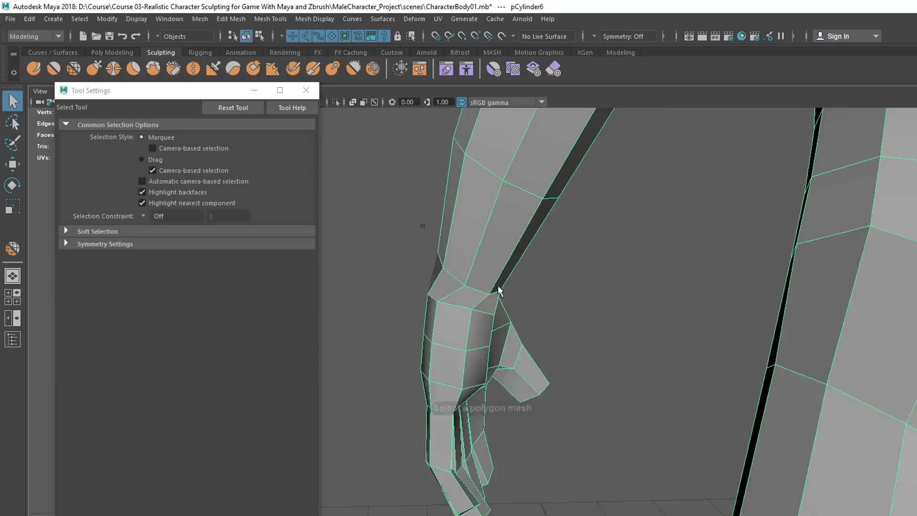
alt+drag(499, 291, 534, 315)
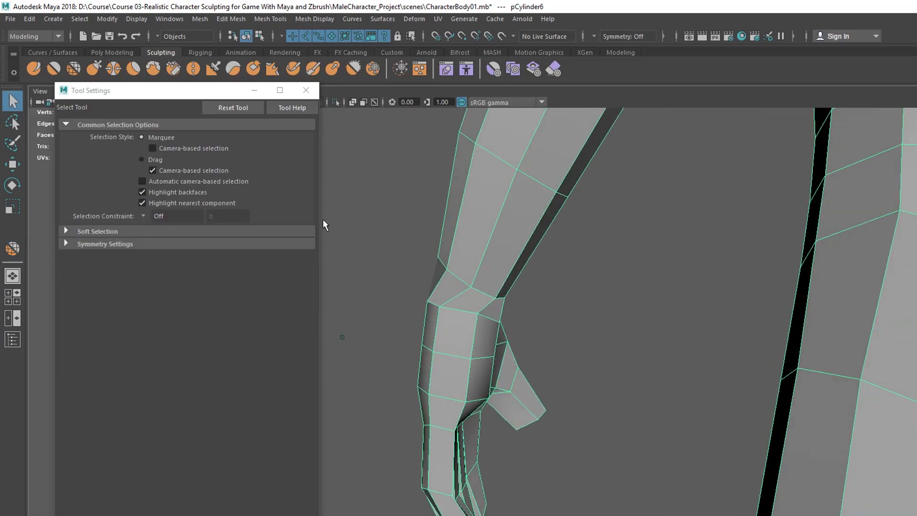
click(74, 70)
- Even out the edge flow around the wrist and the back of the hand with light Relax strokes
mouse_move(535, 342)
alt+mouse_down()
mouse_move(482, 331)
mouse_move(370, 331)
mouse_move(494, 302)
mouse_move(523, 273)
alt+mouse_up()
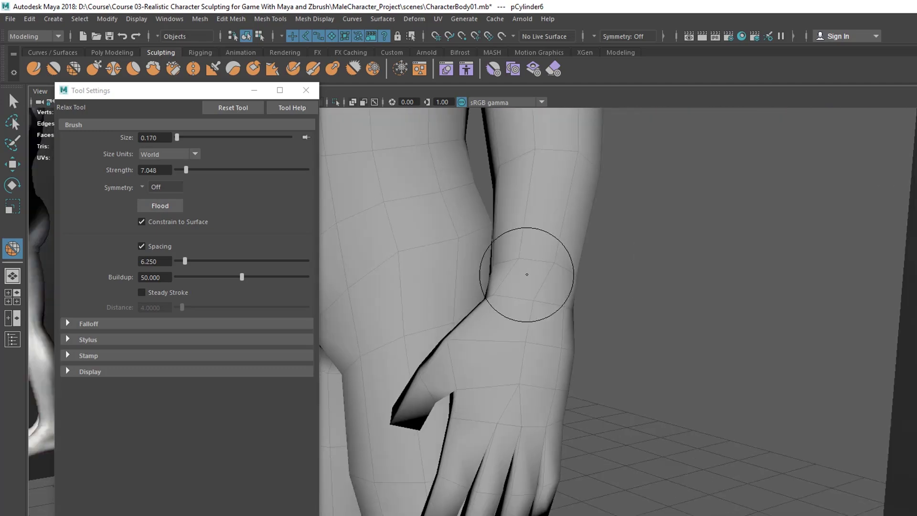
mouse_move(600, 316)
alt+mouse_down()
mouse_move(536, 297)
mouse_move(525, 303)
mouse_move(542, 319)
mouse_move(520, 334)
mouse_move(548, 351)
mouse_move(543, 239)
mouse_move(664, 292)
mouse_move(568, 313)
mouse_move(543, 338)
mouse_move(631, 343)
alt+mouse_up()
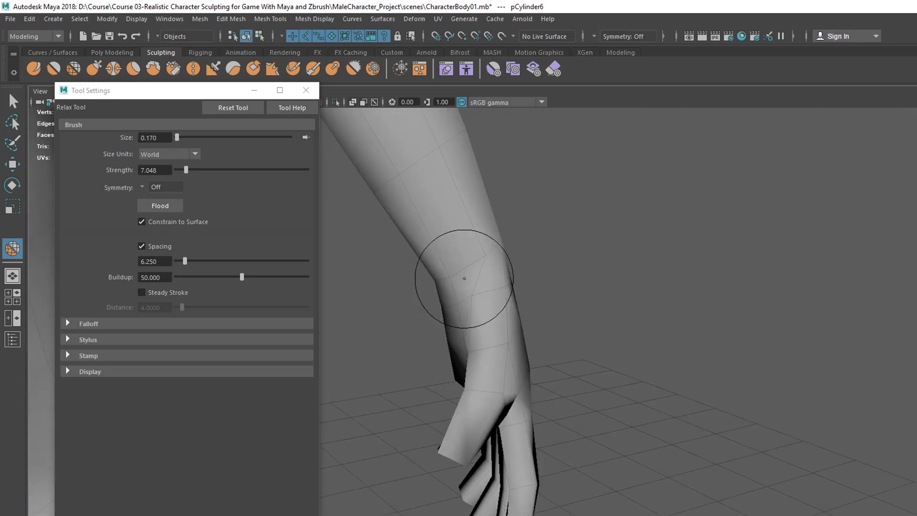
alt+drag(470, 270, 525, 273)
alt+drag(420, 286, 549, 310)
- Set the Relax brush symmetry to Object X and check the mirrored brush over the chest and shoulders
scroll(425, 282, down, 5)
alt+drag(424, 282, 686, 342)
alt+middle_drag(685, 342, 644, 408)
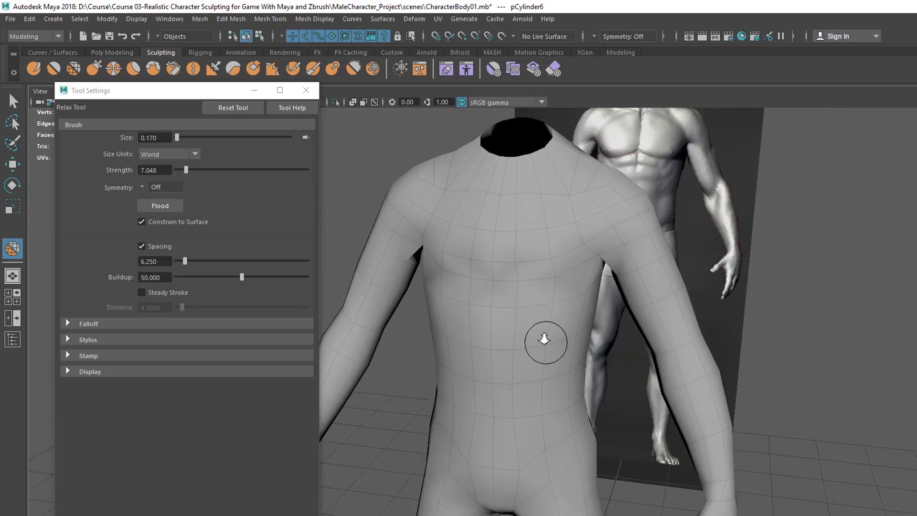
alt+drag(643, 407, 509, 373)
alt+right_drag(466, 333, 504, 338)
mouse_move(503, 338)
alt+mouse_down()
mouse_move(487, 353)
mouse_move(505, 364)
alt+mouse_up()
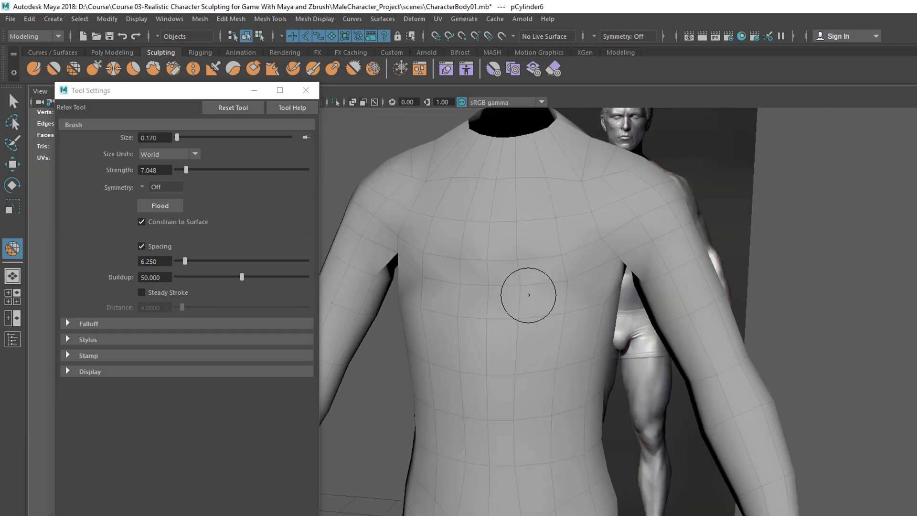
alt+middle_drag(574, 399, 556, 333)
alt+drag(528, 316, 535, 311)
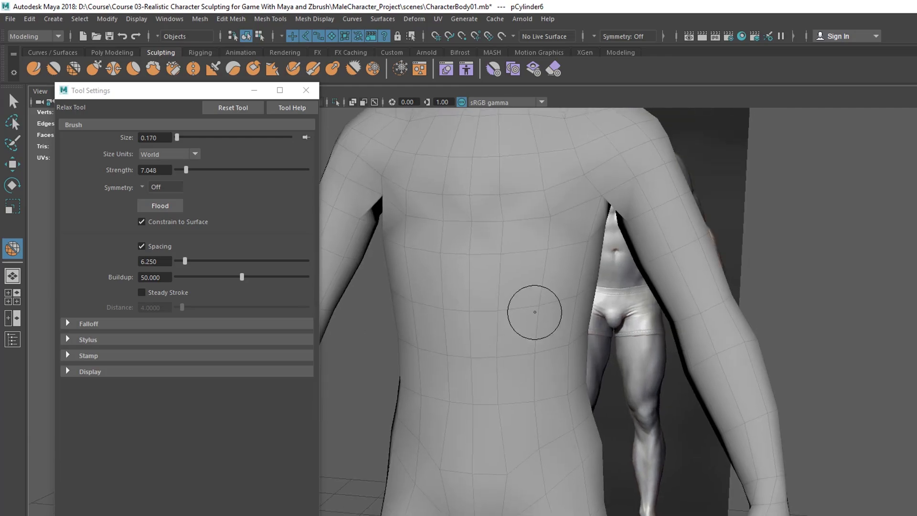
click(143, 189)
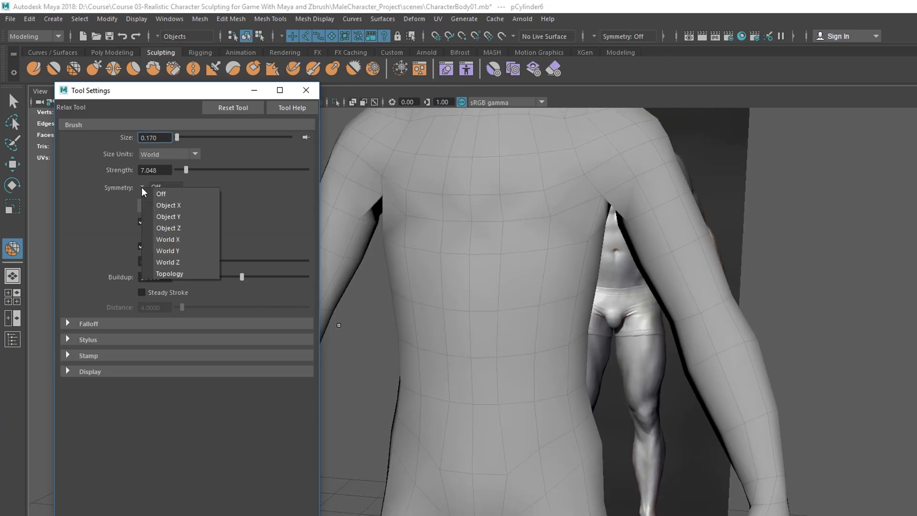
click(170, 206)
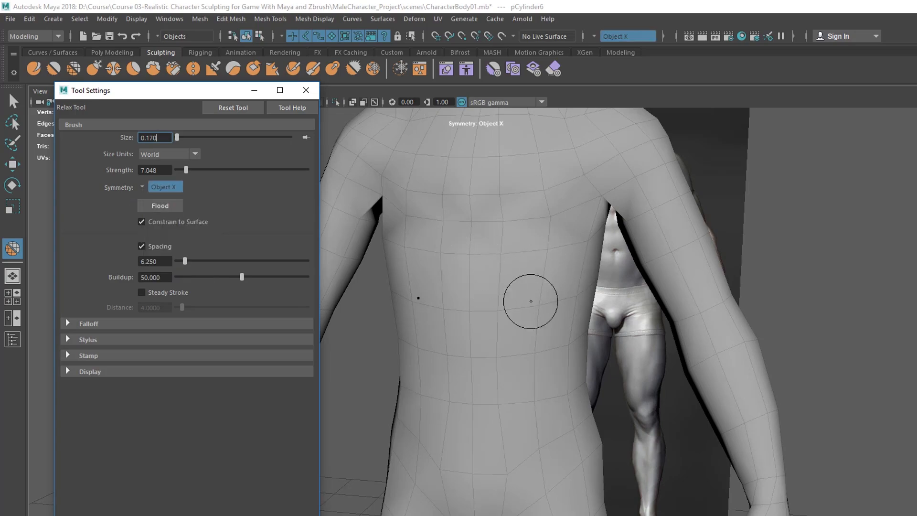
alt+middle_drag(544, 205, 548, 259)
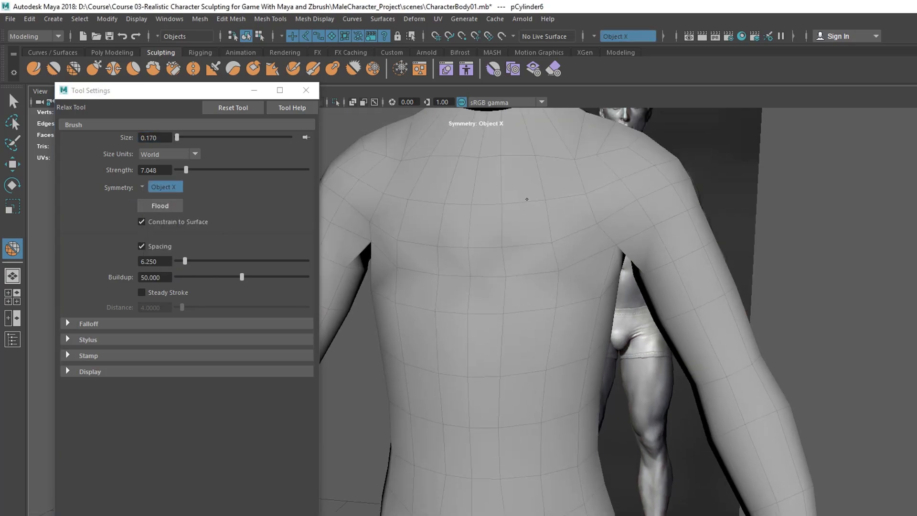
mouse_move(563, 239)
alt+mouse_down()
mouse_move(560, 321)
mouse_move(536, 287)
alt+mouse_up()
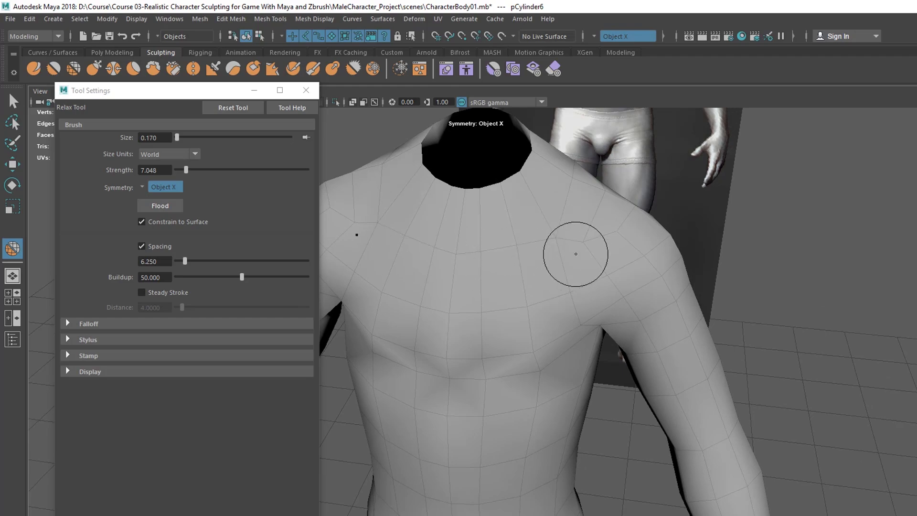
mouse_move(587, 245)
alt+mouse_down()
mouse_move(529, 344)
mouse_move(557, 159)
mouse_move(531, 274)
alt+mouse_up()
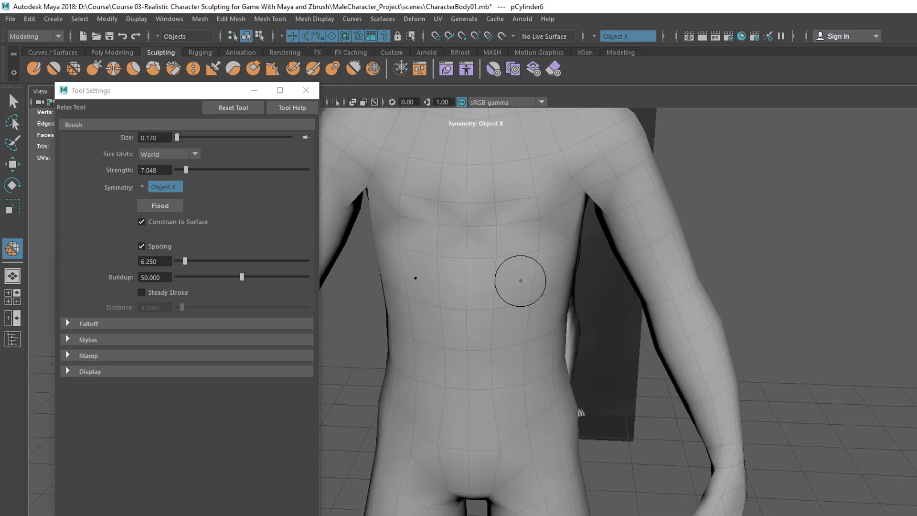
- Return to the Select tool, close the tool settings window and deselect the body mesh
alt+drag(508, 406, 657, 354)
alt+right_drag(636, 354, 580, 337)
alt+middle_drag(580, 337, 557, 87)
mouse_move(556, 112)
alt+mouse_down()
mouse_move(524, 225)
mouse_move(530, 240)
alt+mouse_up()
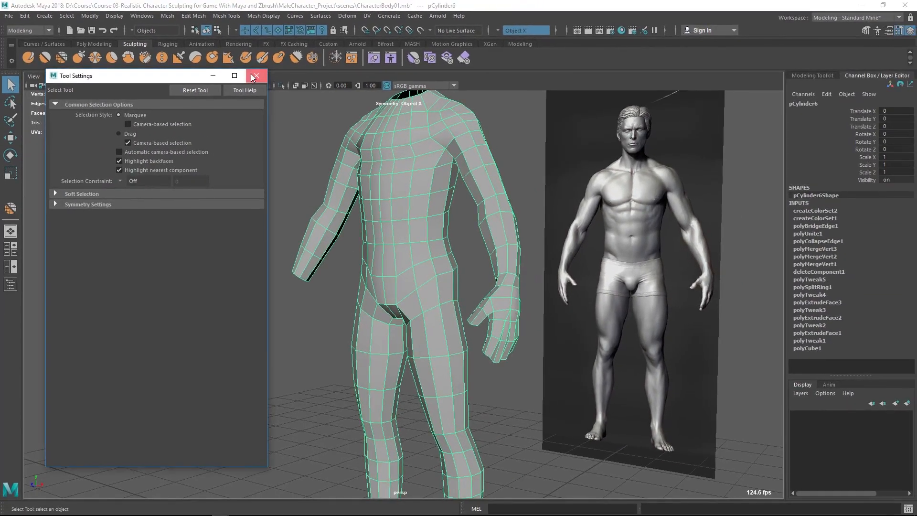
click(255, 76)
click(68, 102)
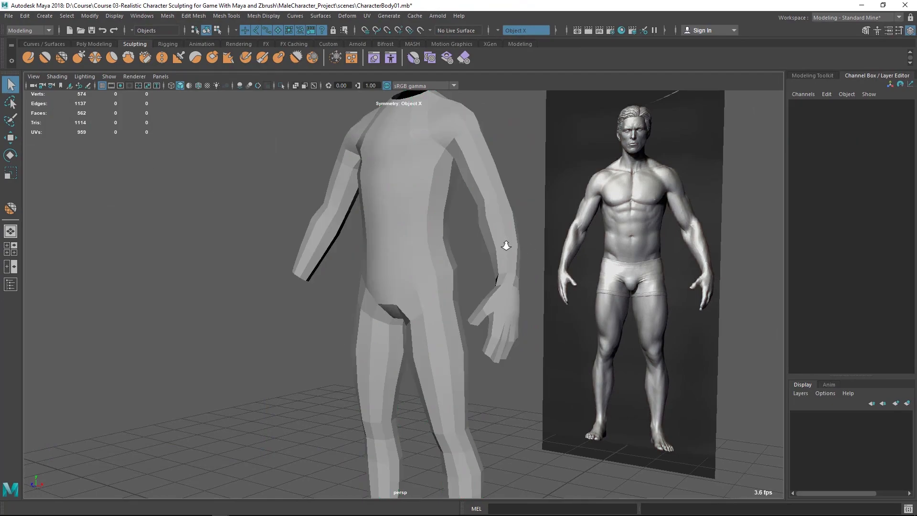
- Select the body mesh, show it in smooth preview and deselect it to examine the joined hand and wrist
alt+right_drag(511, 245, 428, 256)
alt+drag(427, 256, 413, 259)
click(420, 263)
alt+right_drag(423, 268, 473, 303)
mouse_move(473, 304)
alt+mouse_down()
mouse_move(308, 323)
mouse_move(477, 311)
alt+mouse_up()
alt+right_drag(359, 318, 397, 321)
alt+middle_drag(396, 322, 543, 311)
alt+drag(544, 311, 506, 310)
alt+right_drag(506, 310, 528, 313)
alt+middle_drag(528, 313, 412, 346)
alt+drag(412, 345, 452, 342)
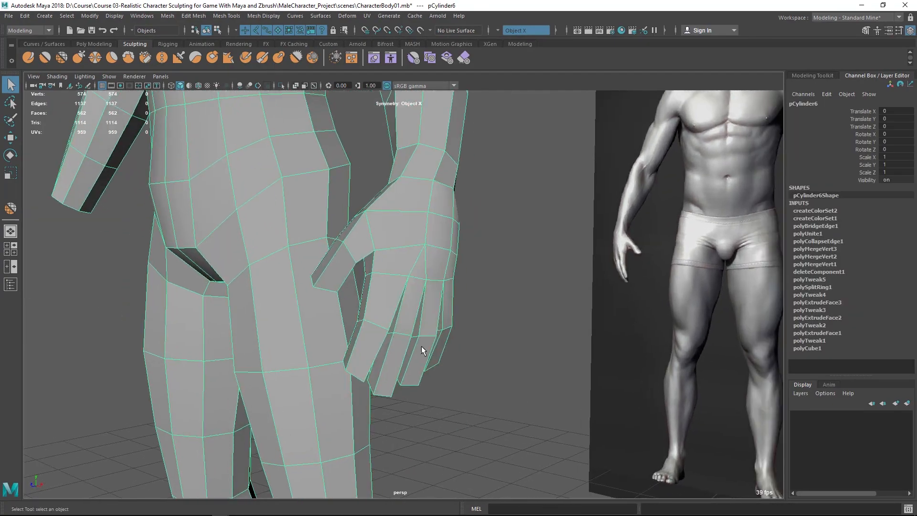
key(3)
click(487, 260)
- Examine the smoothed arm and body from several sides, and return the reselected mesh to the unsmoothed display
alt+right_drag(449, 272, 209, 297)
alt+drag(224, 296, 459, 293)
alt+right_drag(459, 292, 439, 318)
alt+drag(439, 318, 473, 332)
alt+drag(405, 234, 287, 263)
alt+right_drag(286, 262, 194, 265)
alt+drag(194, 264, 329, 260)
click(348, 259)
key(1)
alt+middle_drag(415, 482, 412, 417)
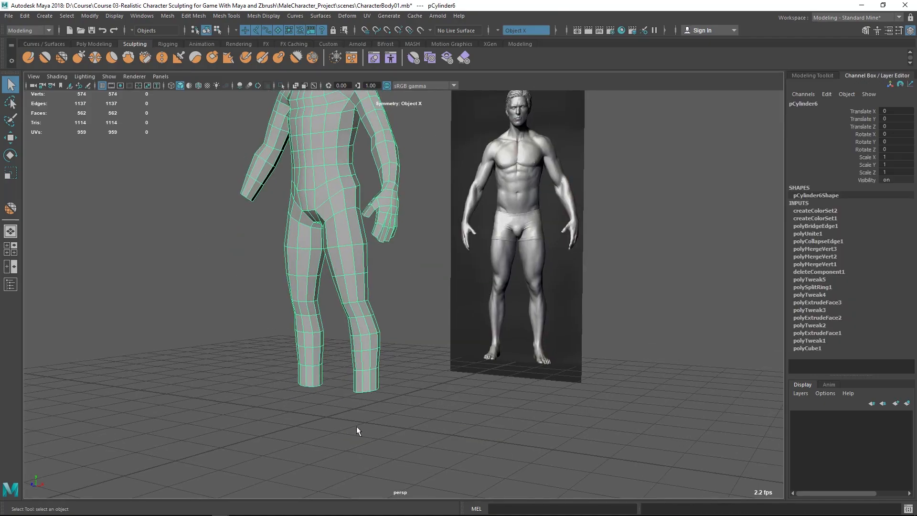